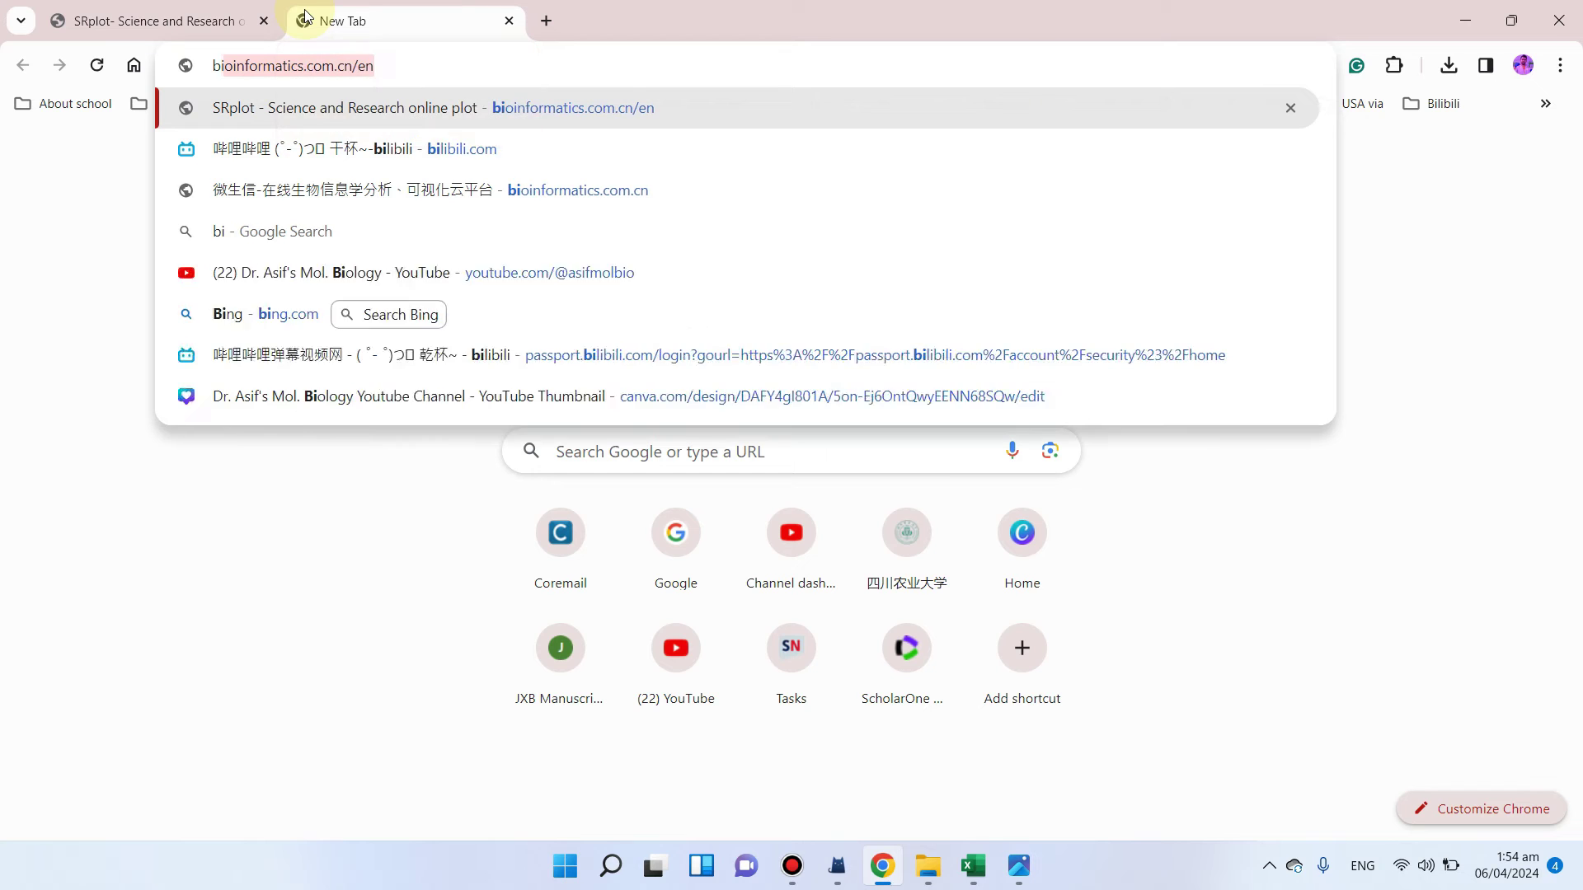
Step: Load the SRplot English home page at bioinformatics.com.cn/en from the autocompleted address
key(Right)
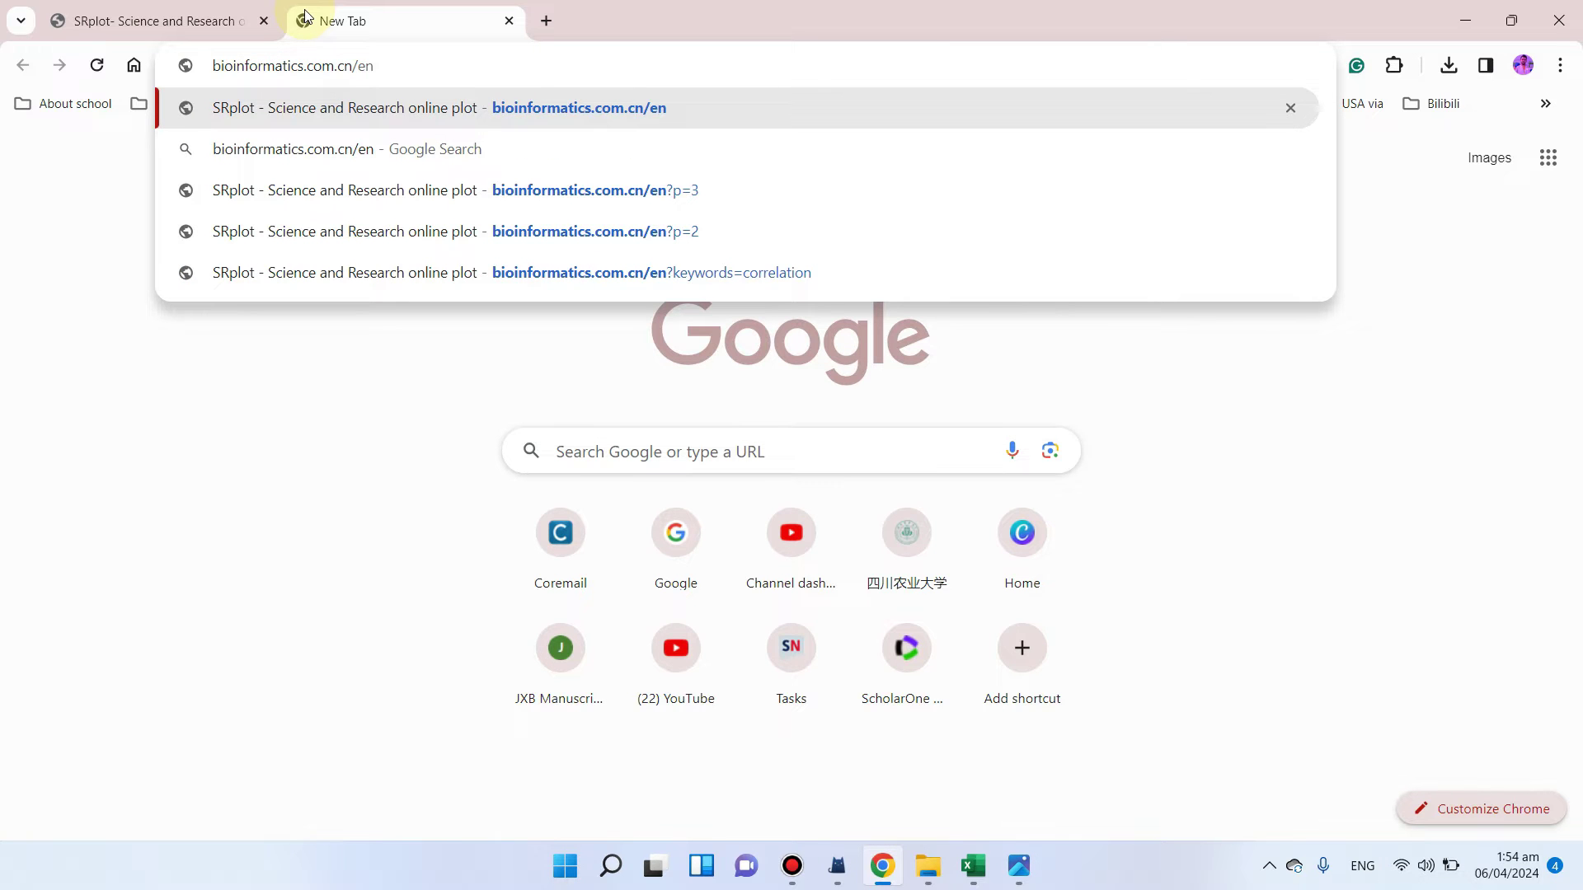
key(Return)
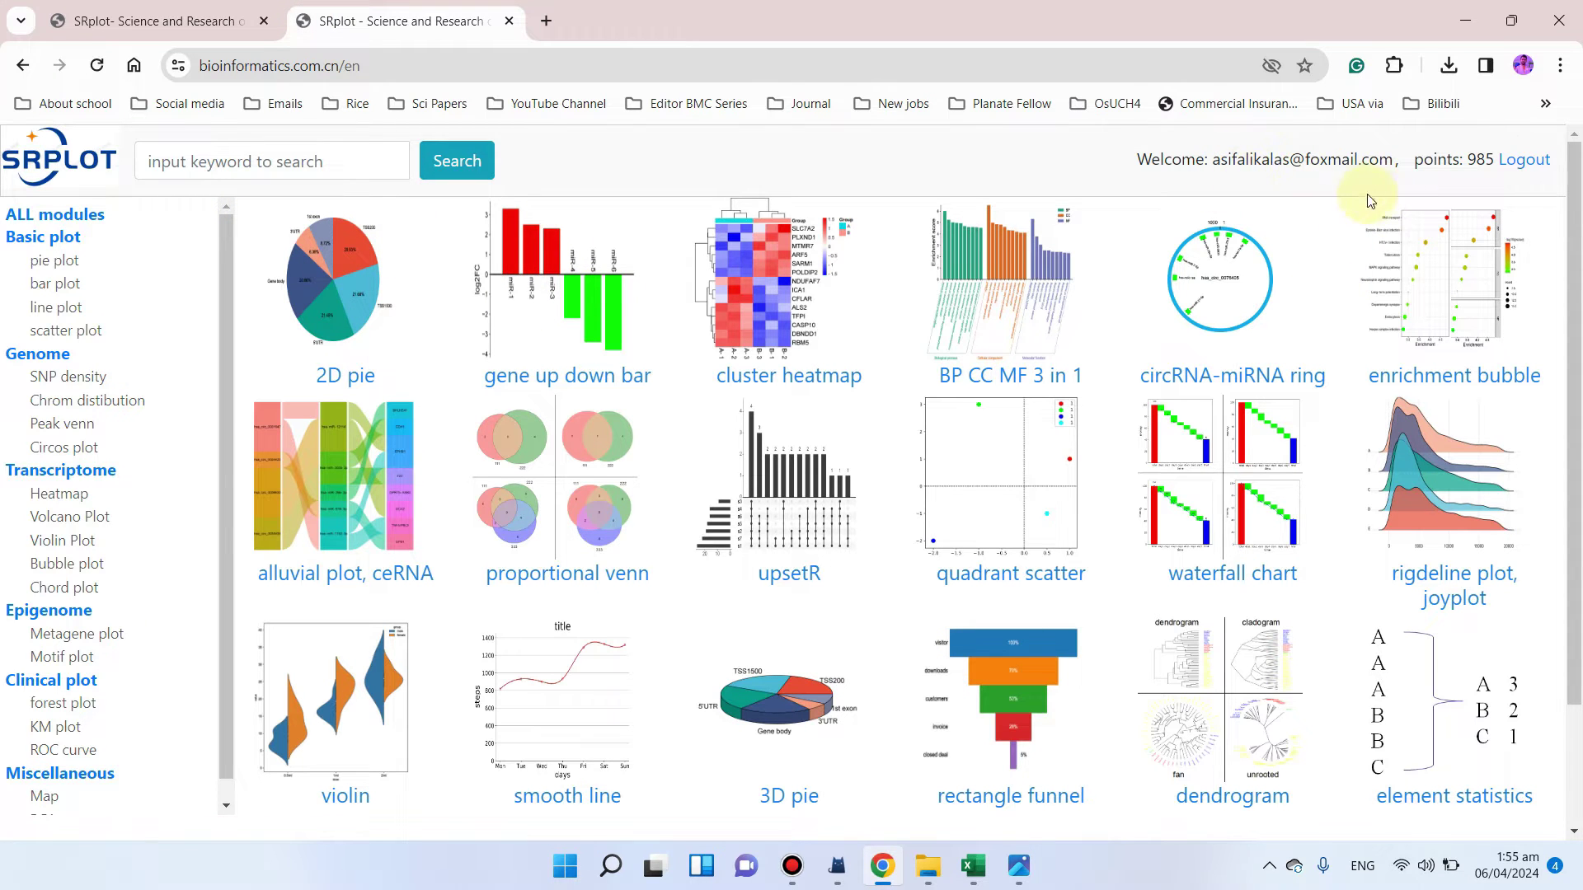
scroll(1319, 313, down, 2)
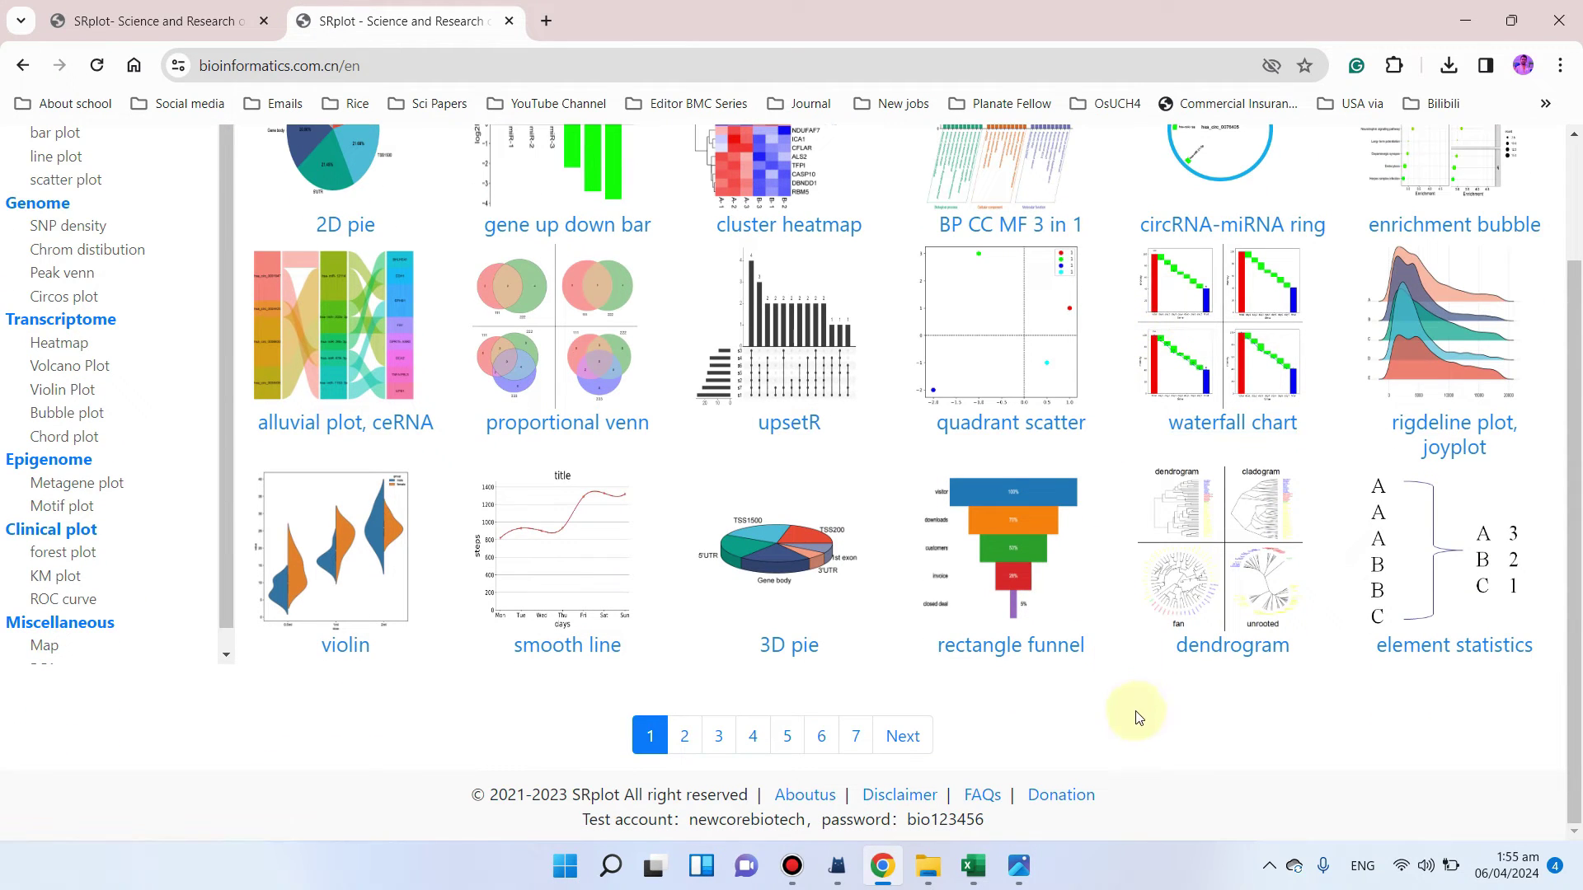
scroll(1130, 714, up, 2)
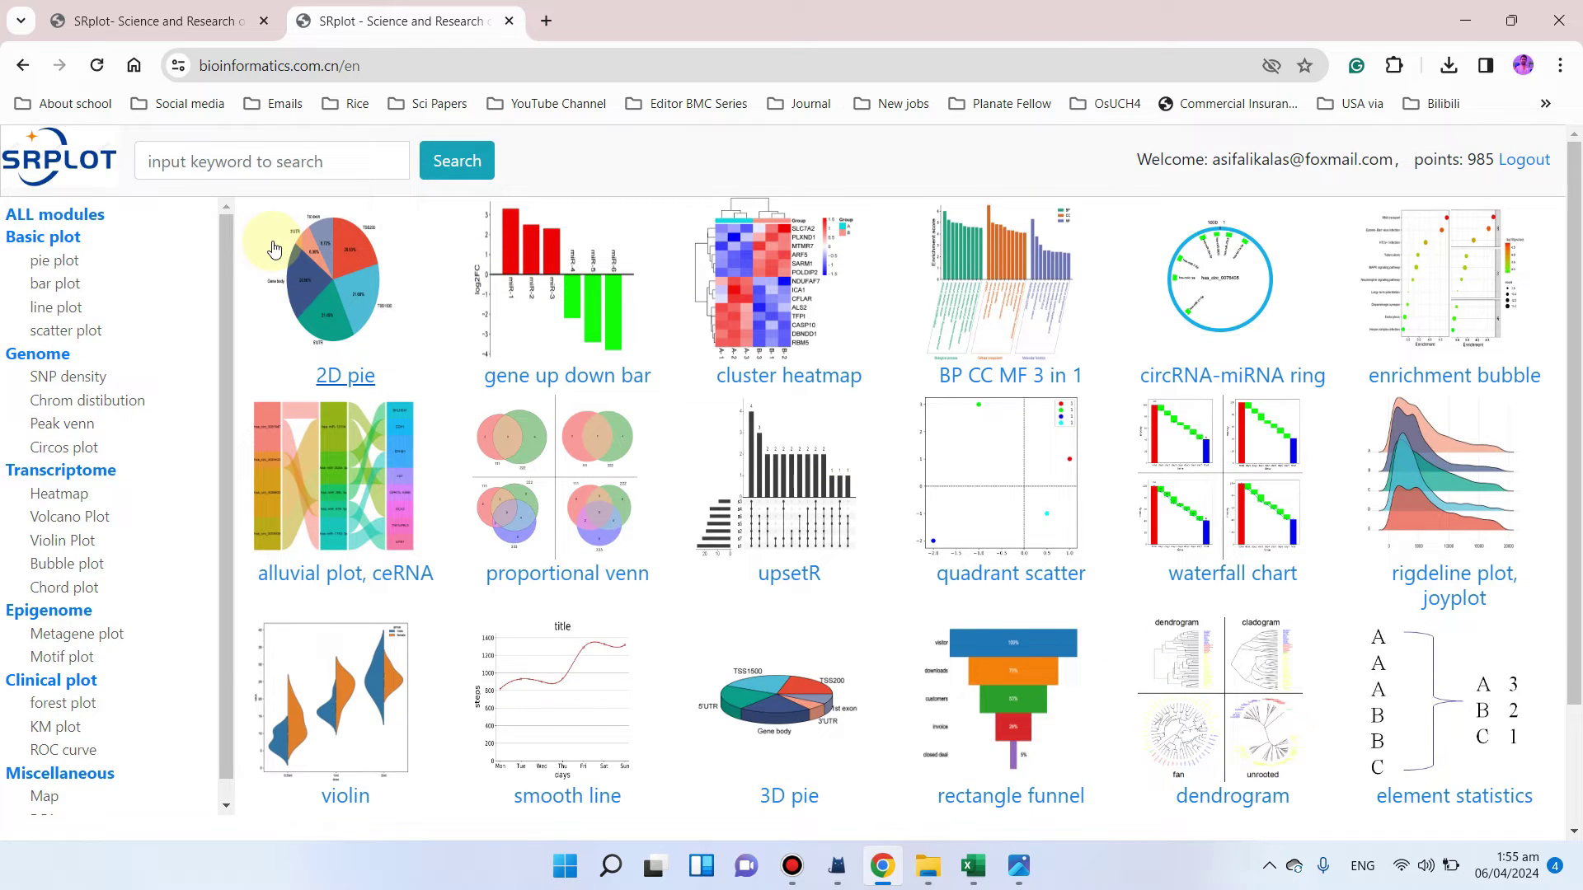
scroll(601, 354, down, 2)
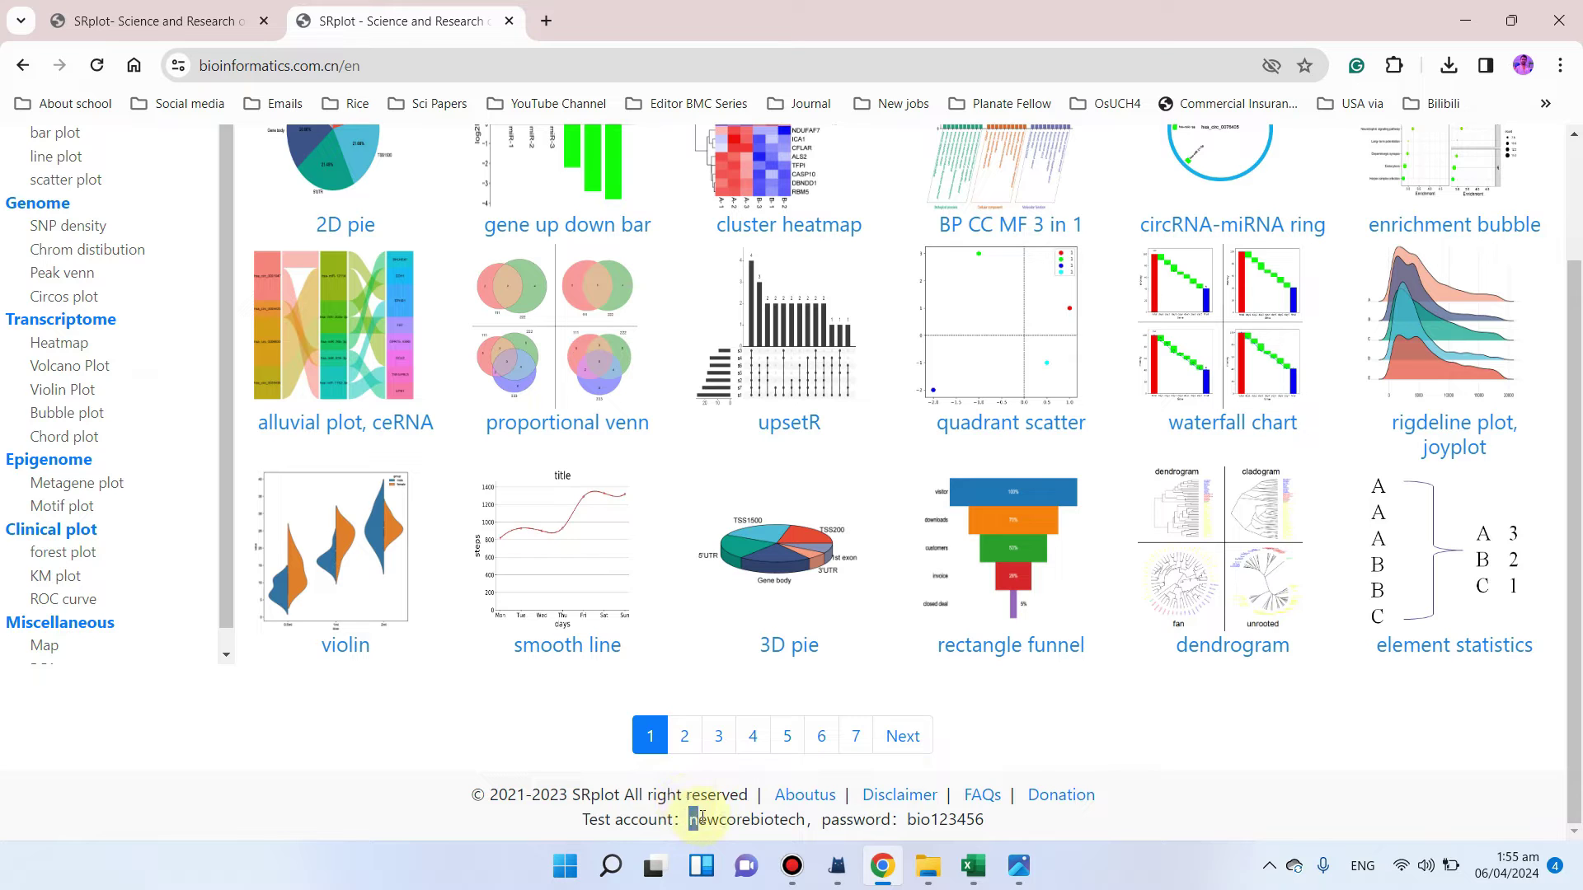
drag(701, 818, 792, 821)
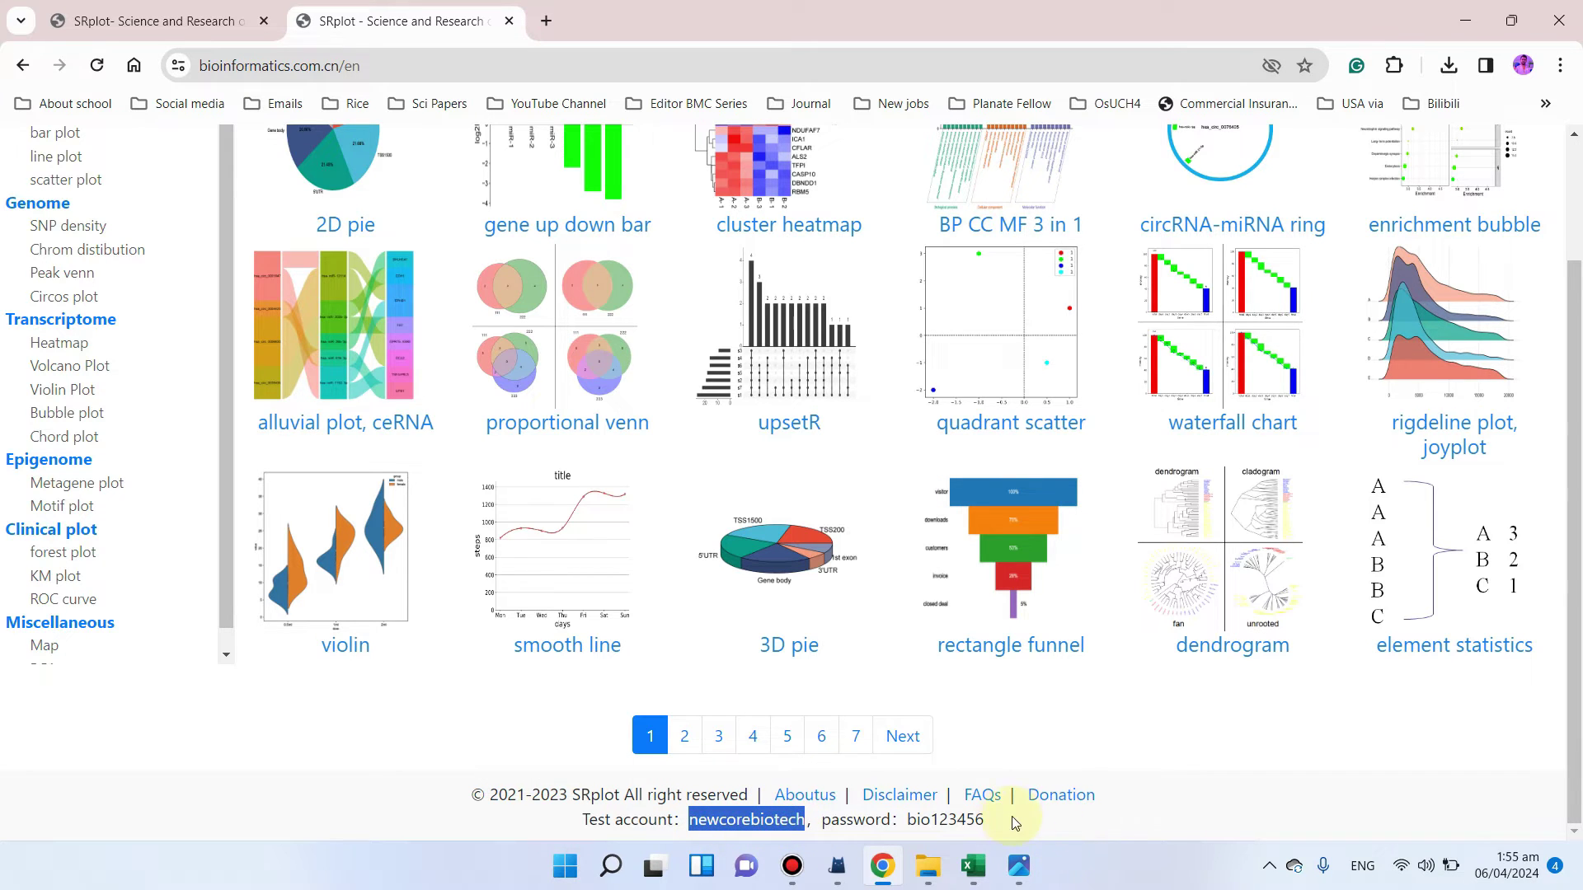
scroll(1072, 775, up, 2)
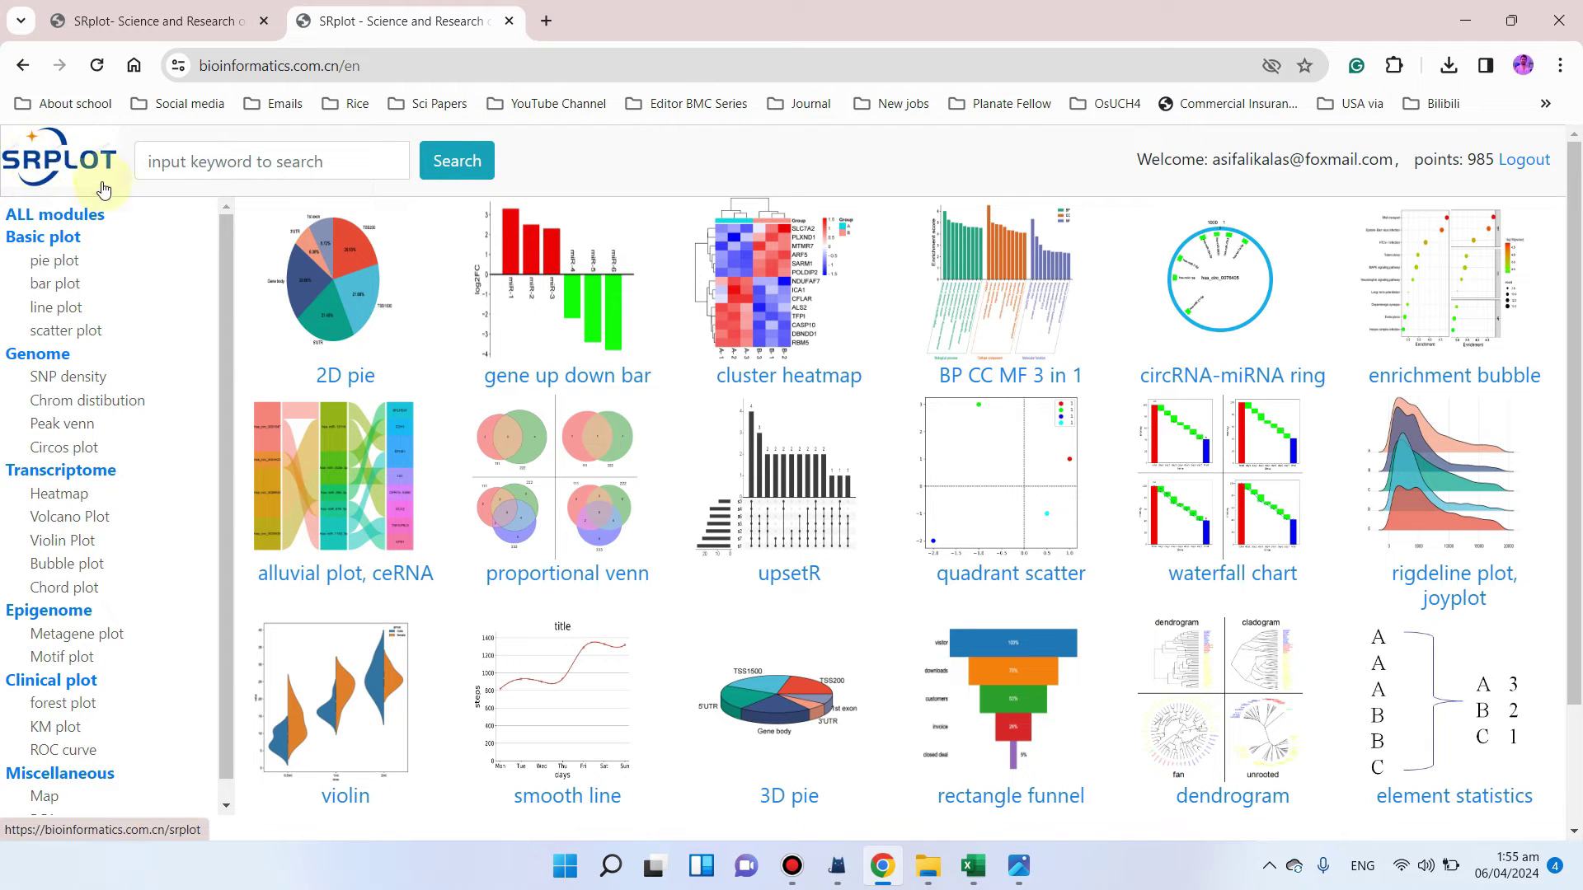
Step: Search 'bal', open the ballon plot tool, and focus its empty input data box
click(211, 164)
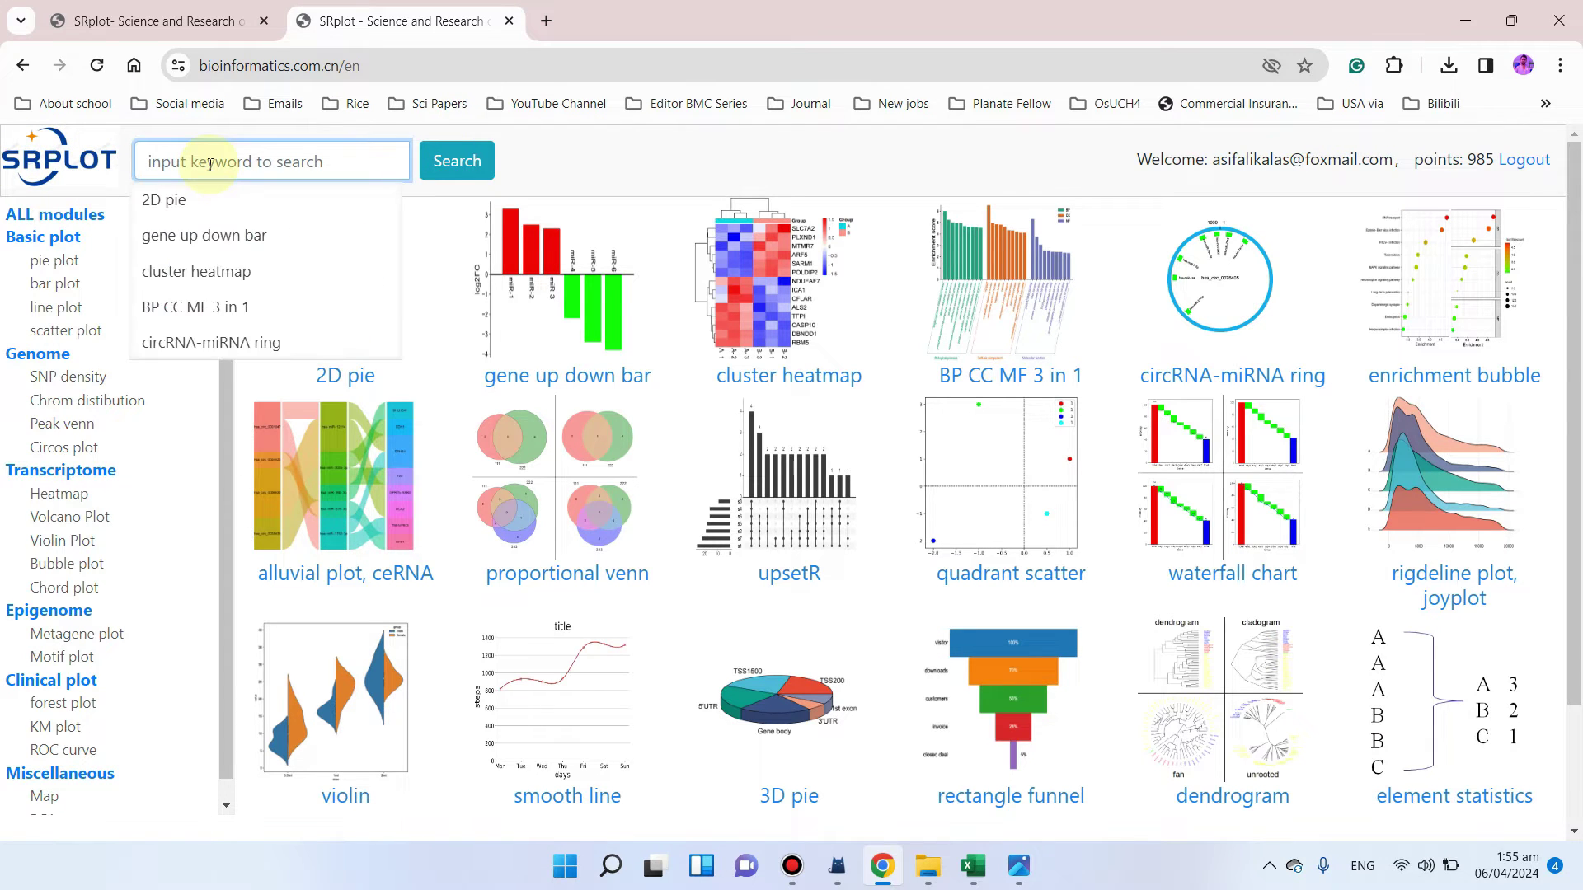
text(bal)
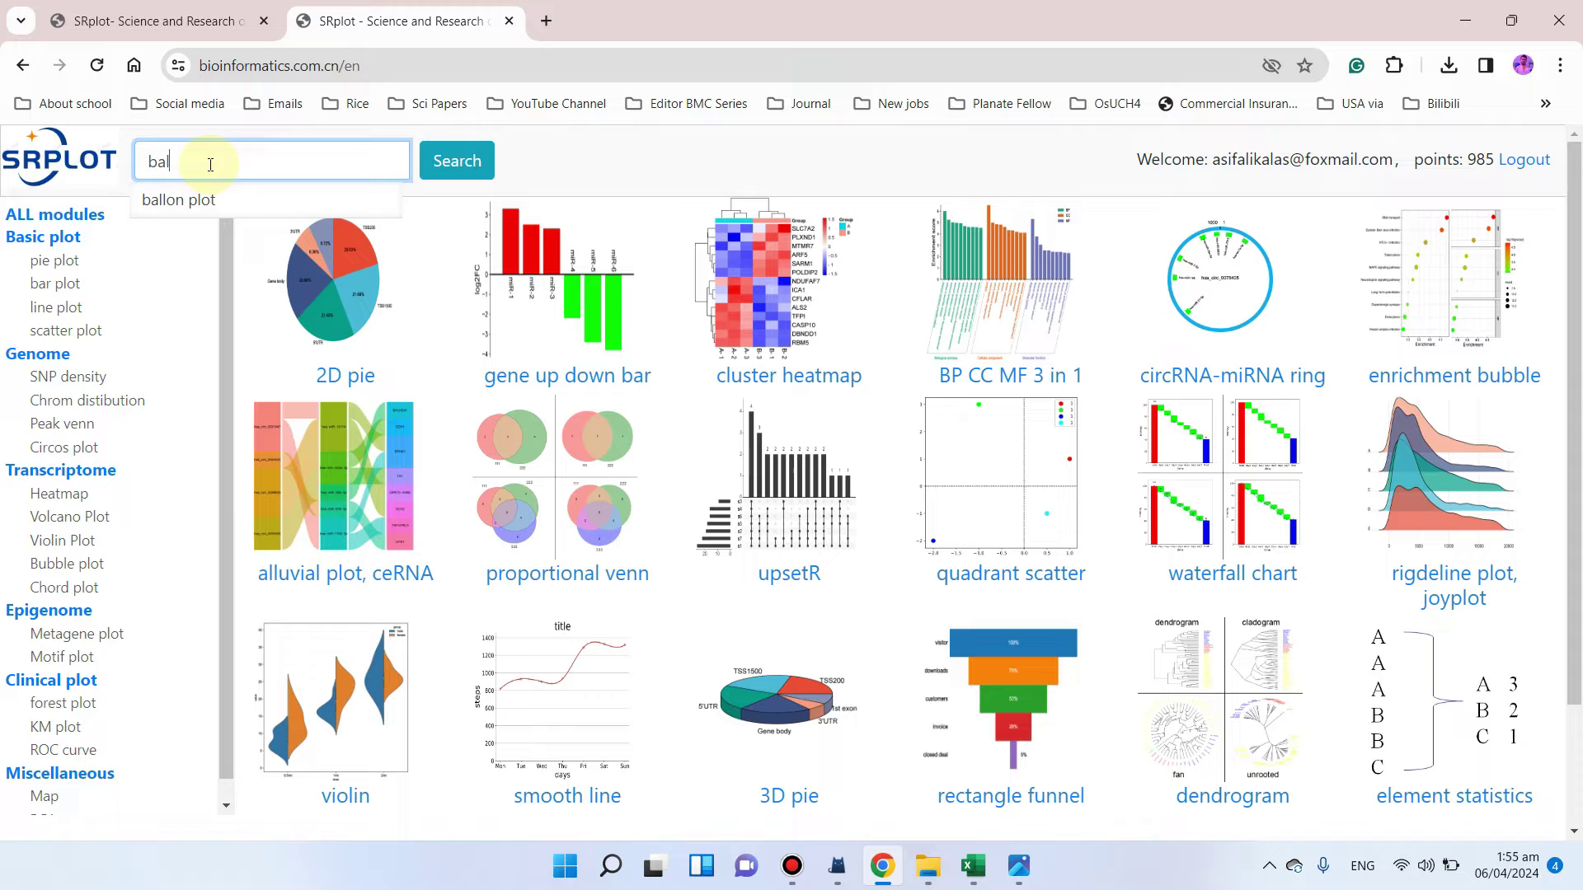
click(192, 206)
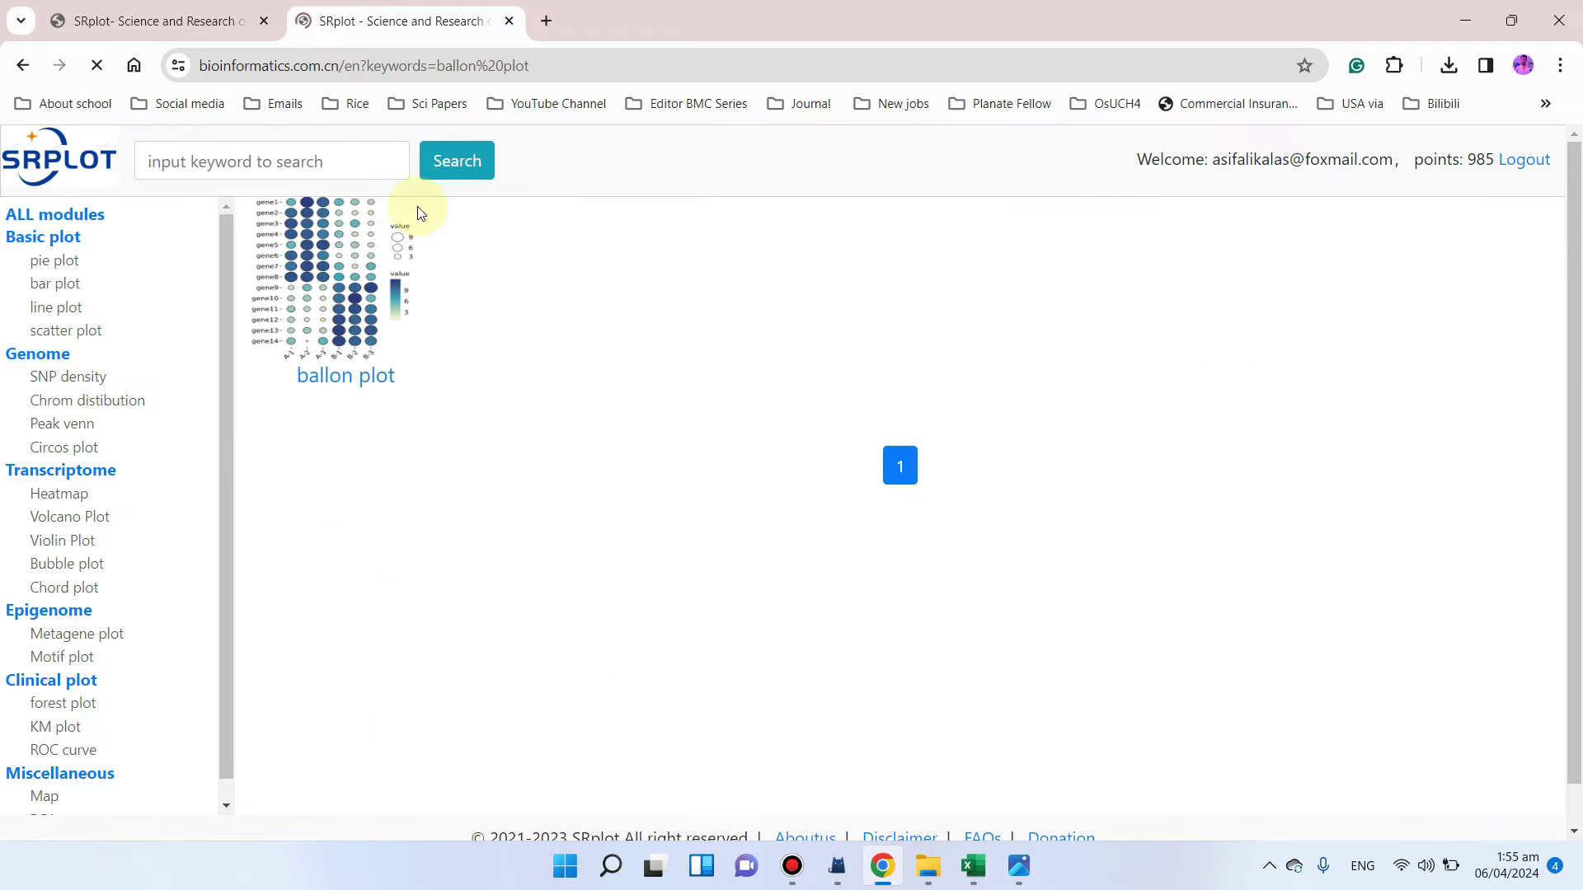
click(366, 391)
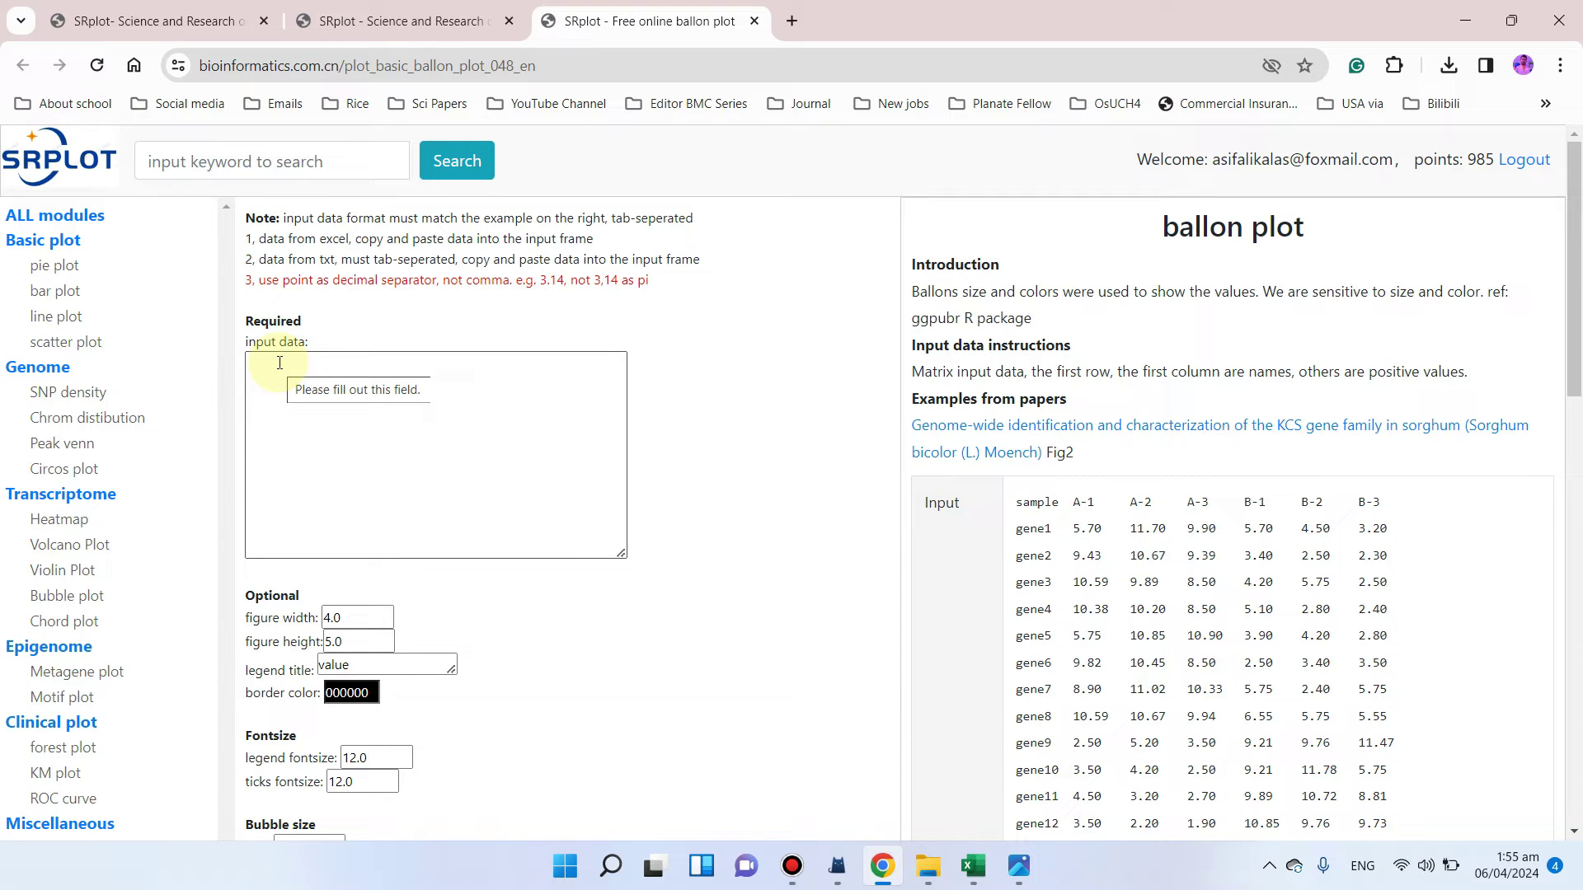
click(279, 362)
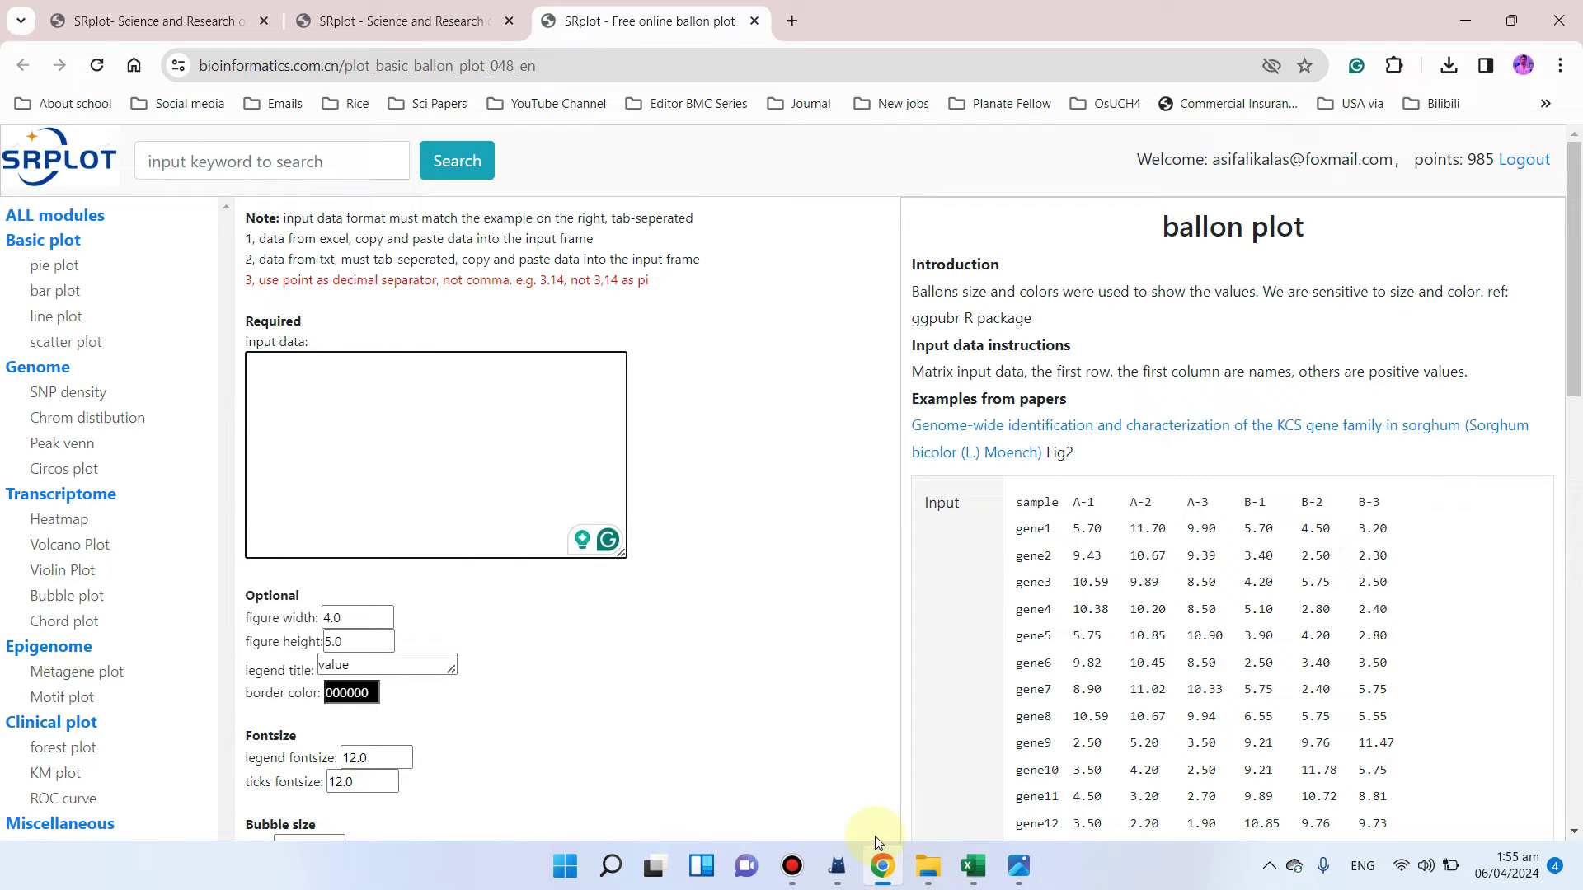
click(975, 863)
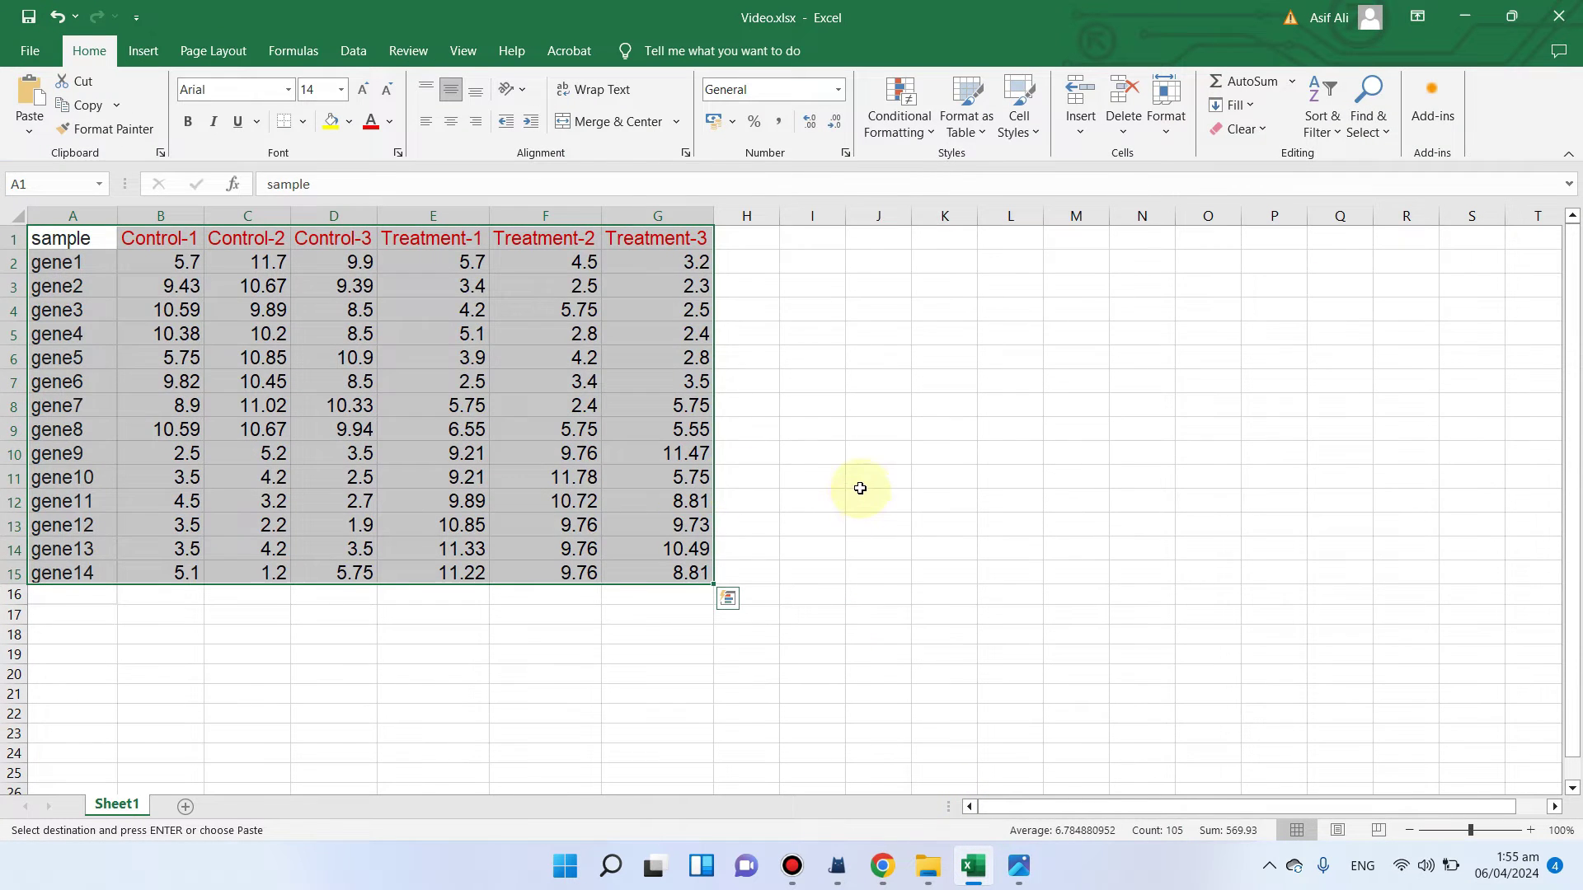
Step: Inspect the Excel table by selecting the gene names and each Control and Treatment header
click(865, 483)
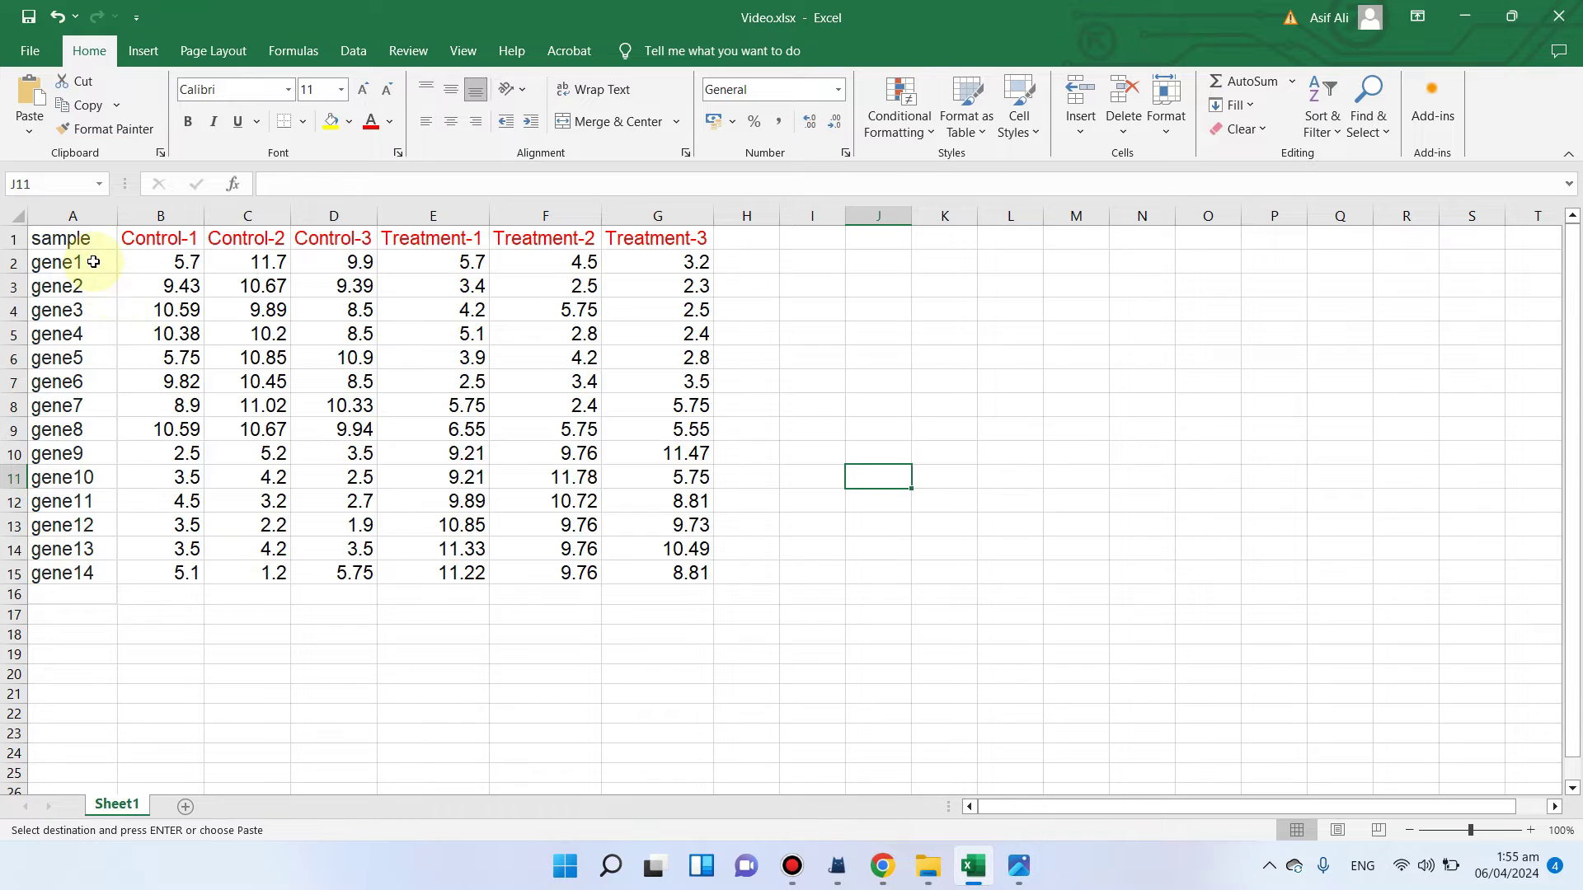
drag(93, 263, 109, 590)
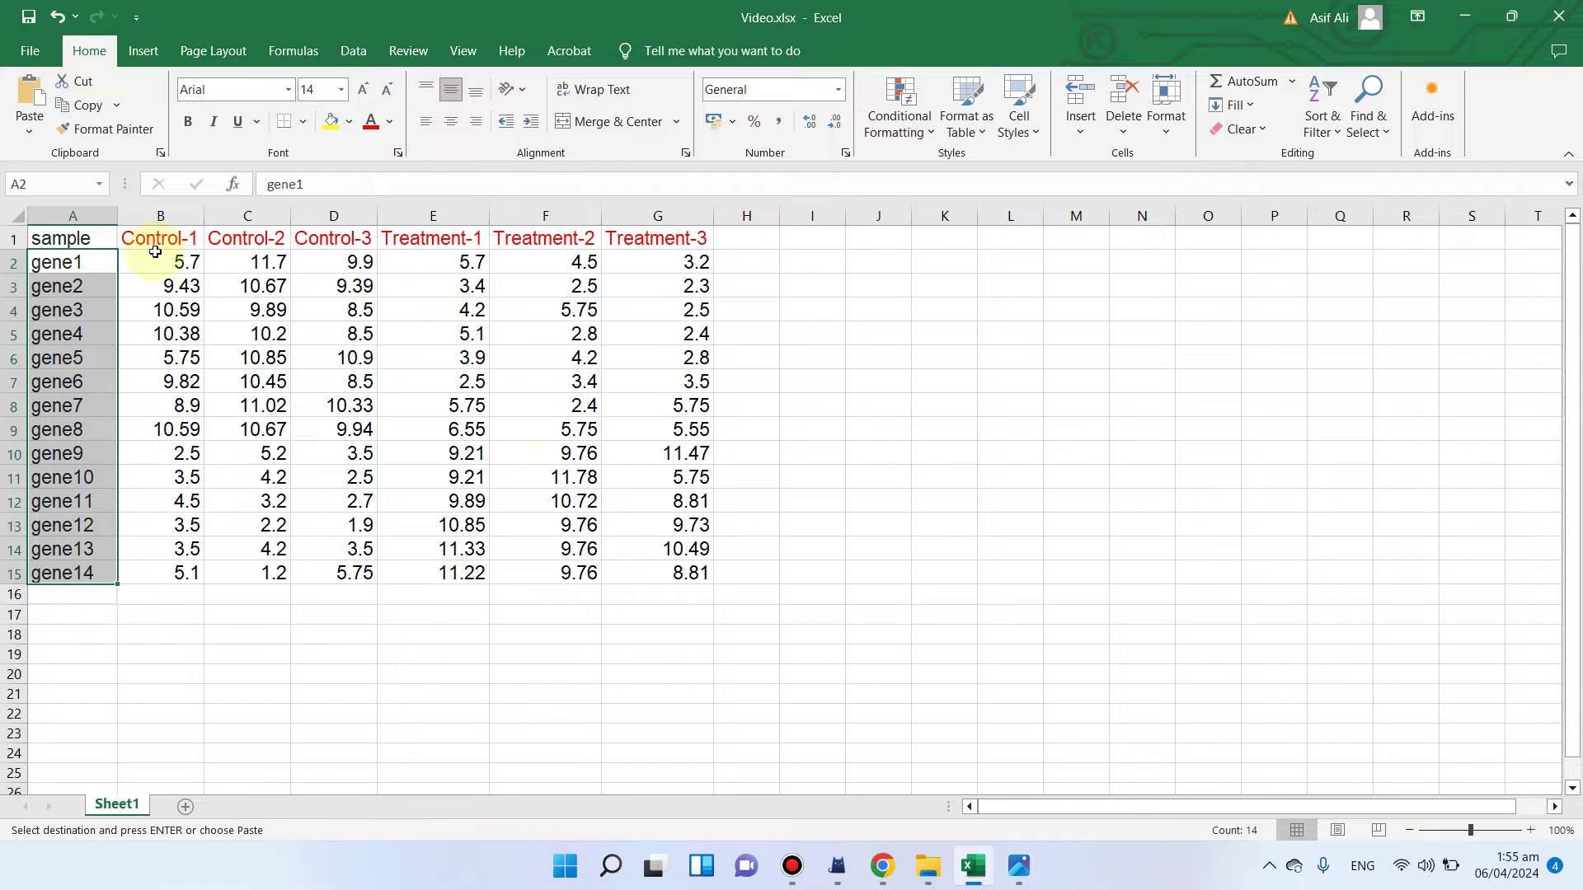
click(459, 677)
click(172, 240)
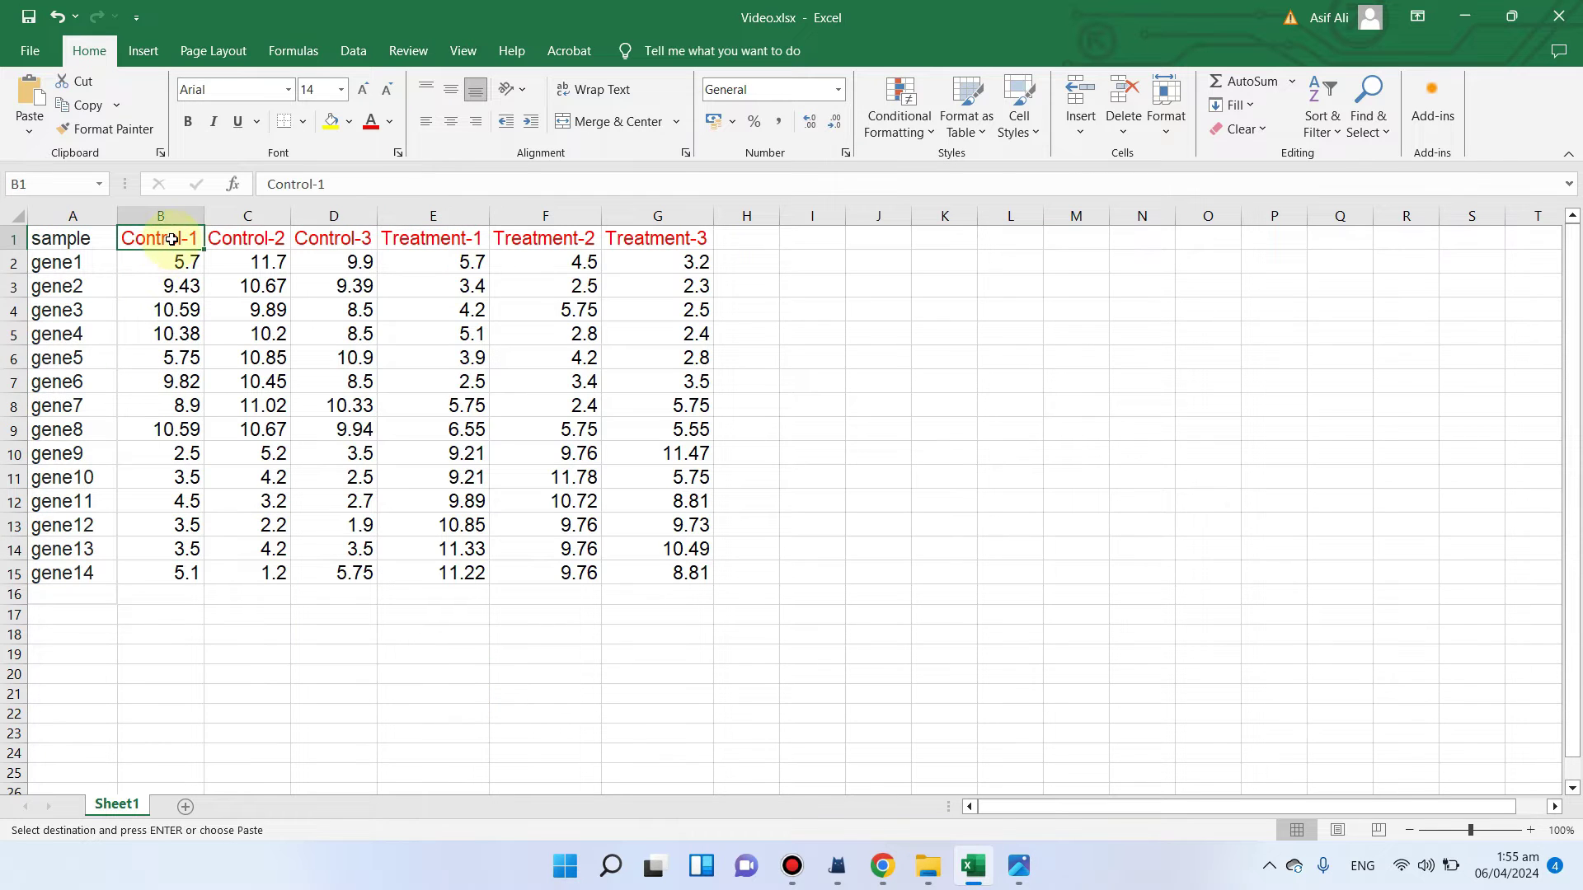
click(276, 239)
click(328, 244)
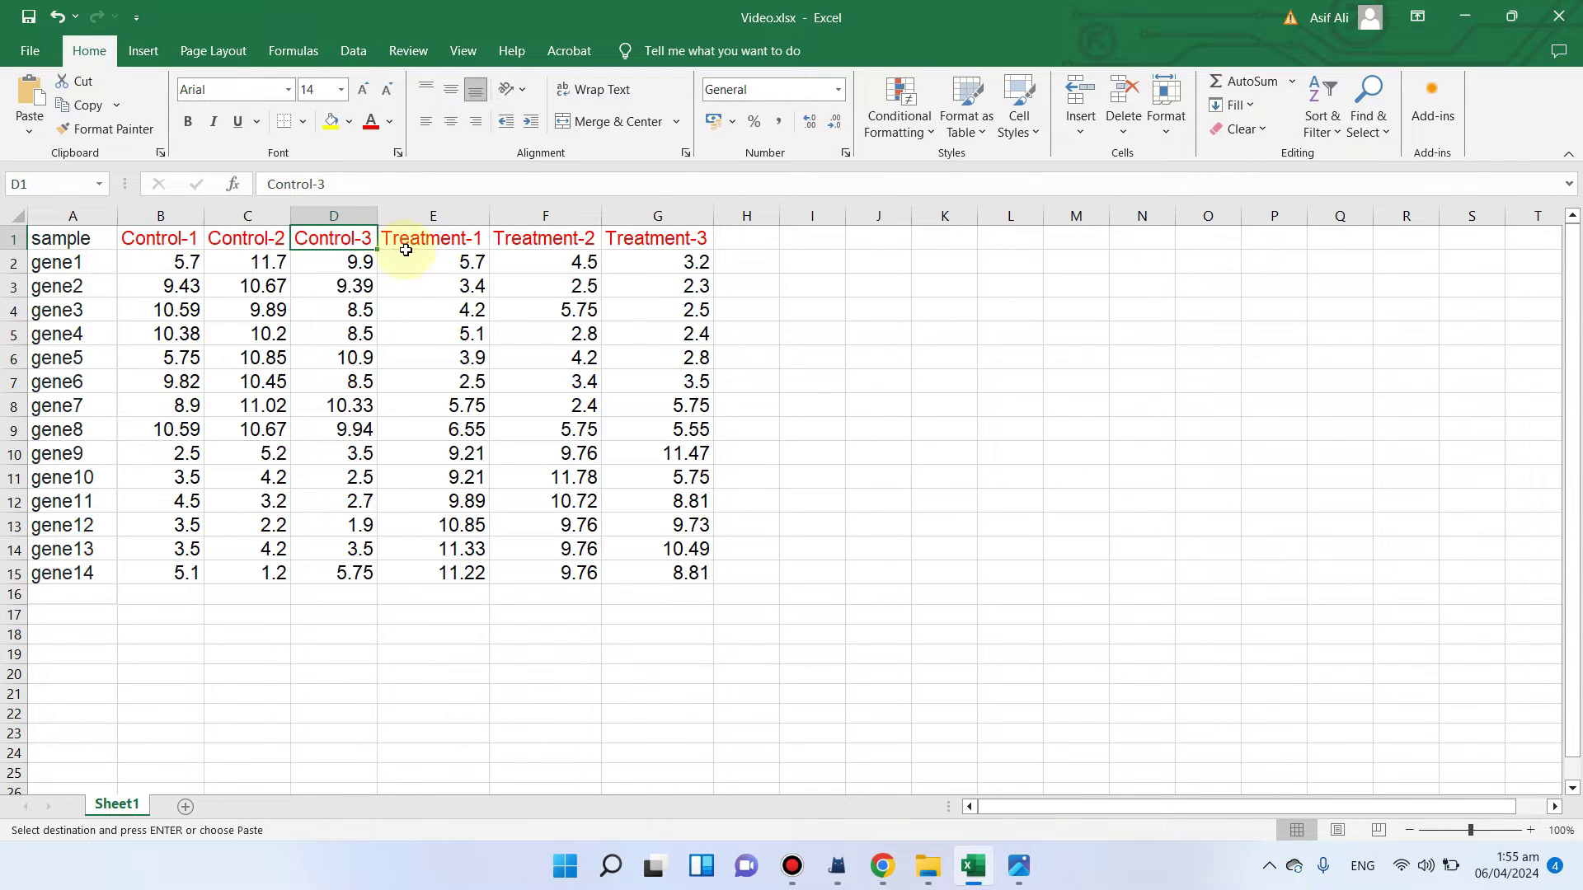
click(445, 240)
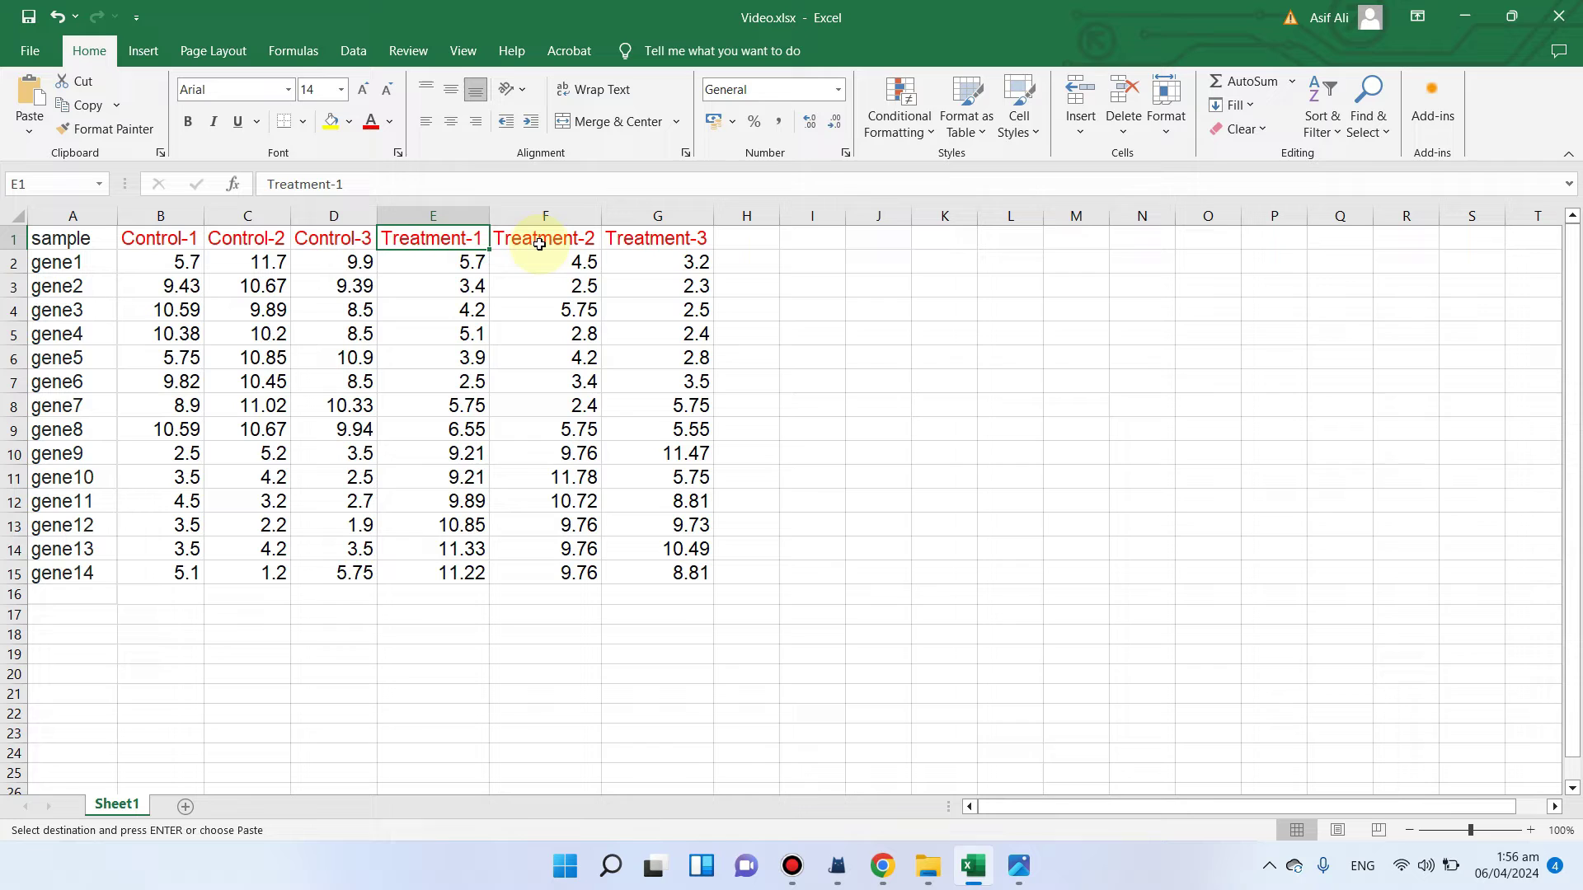
click(540, 244)
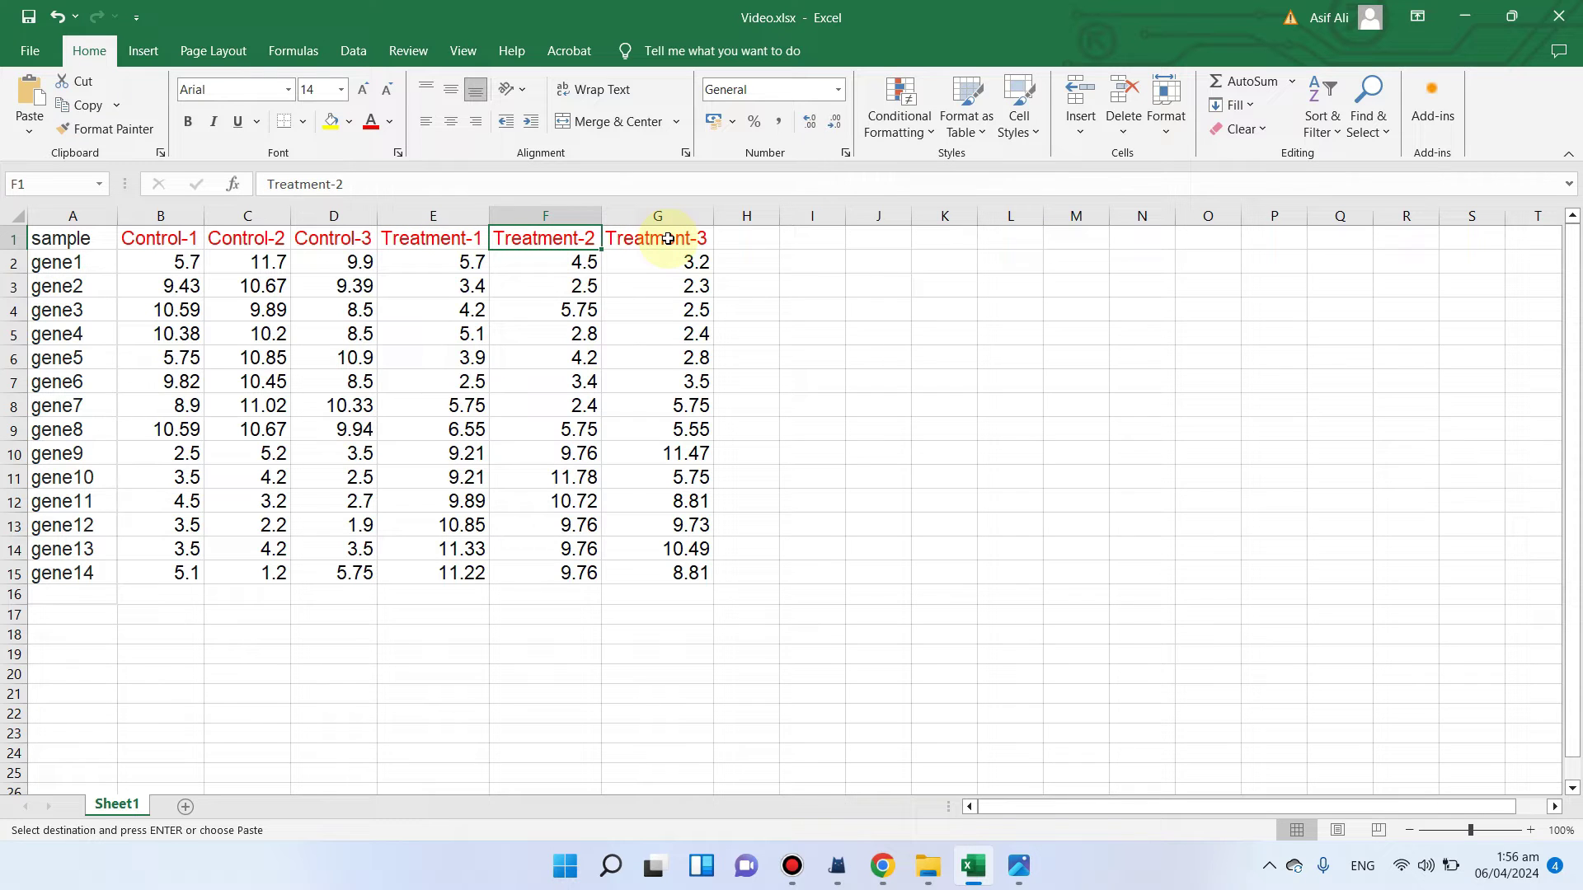
click(667, 238)
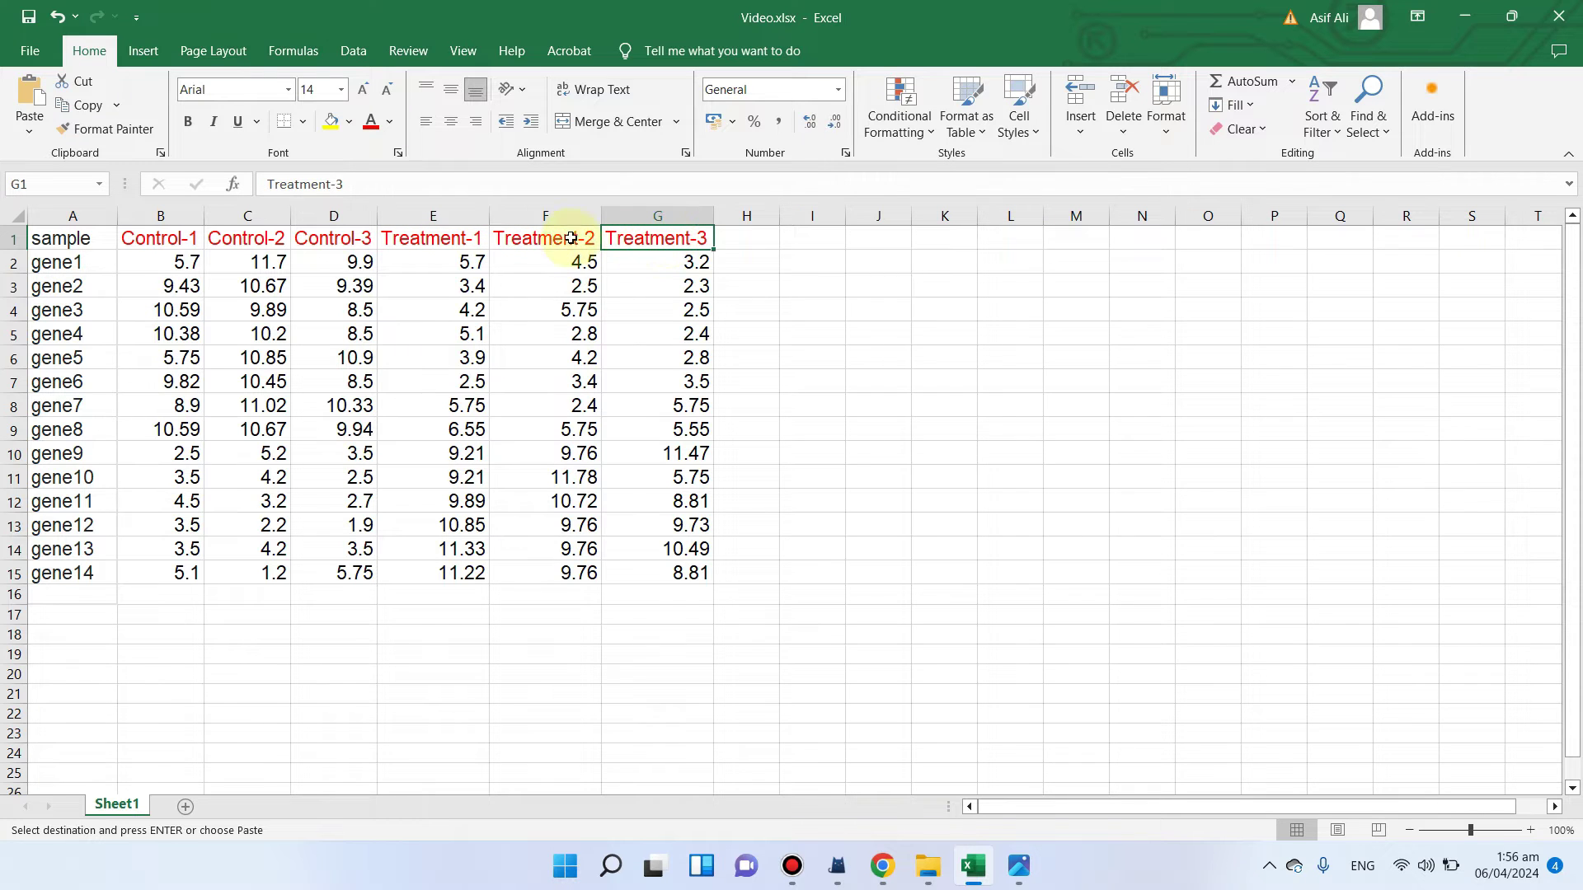
click(451, 237)
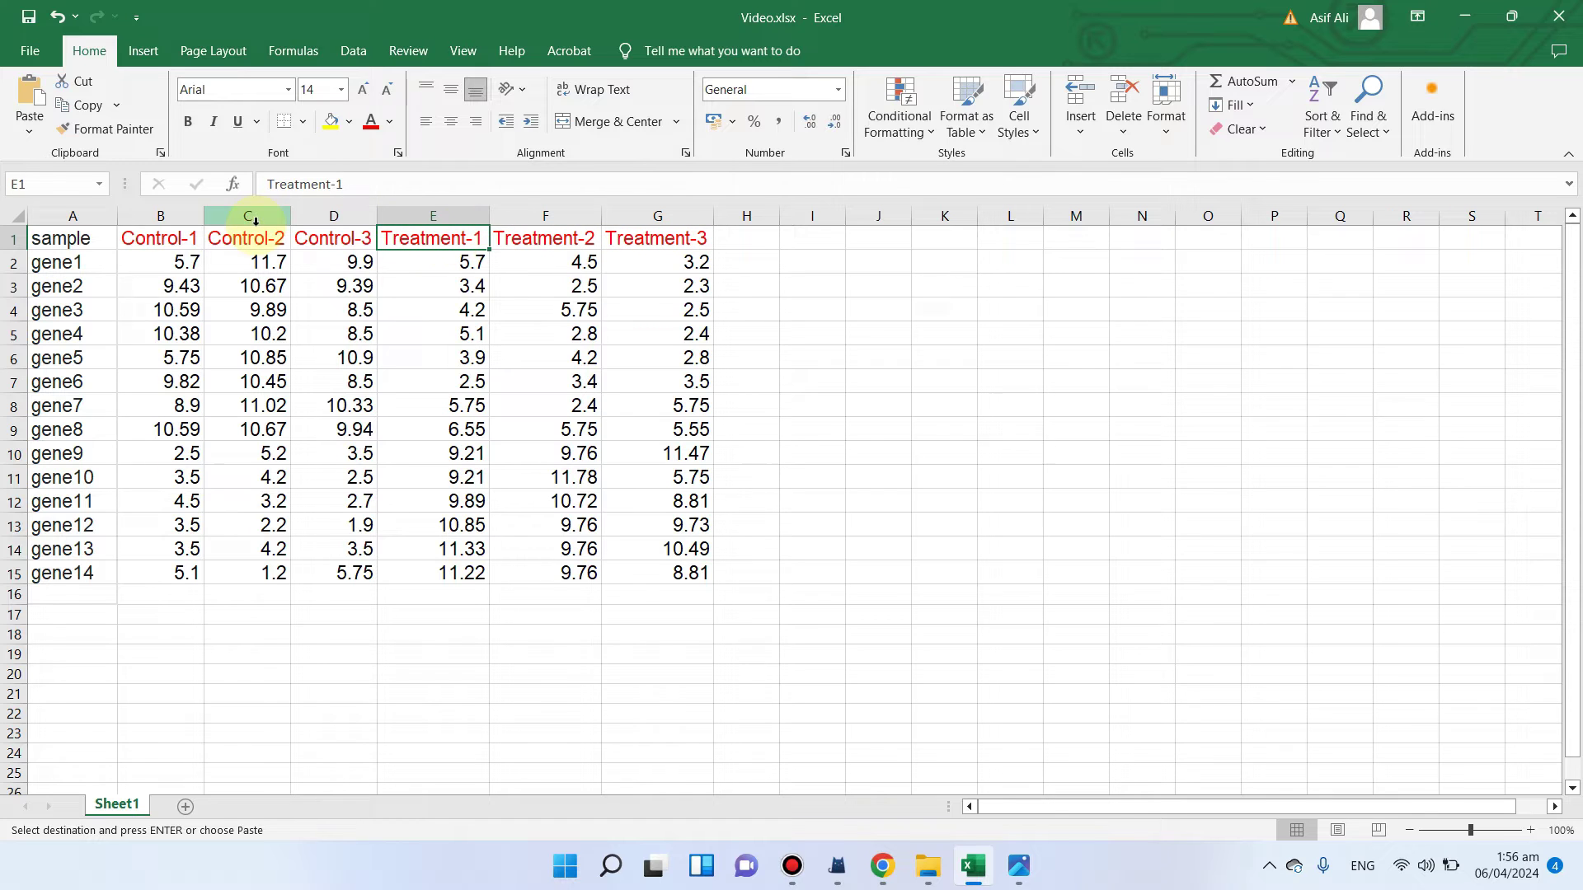
Step: Select the whole gene table A1:G15 including headers and copy it
click(158, 264)
drag(164, 288, 194, 567)
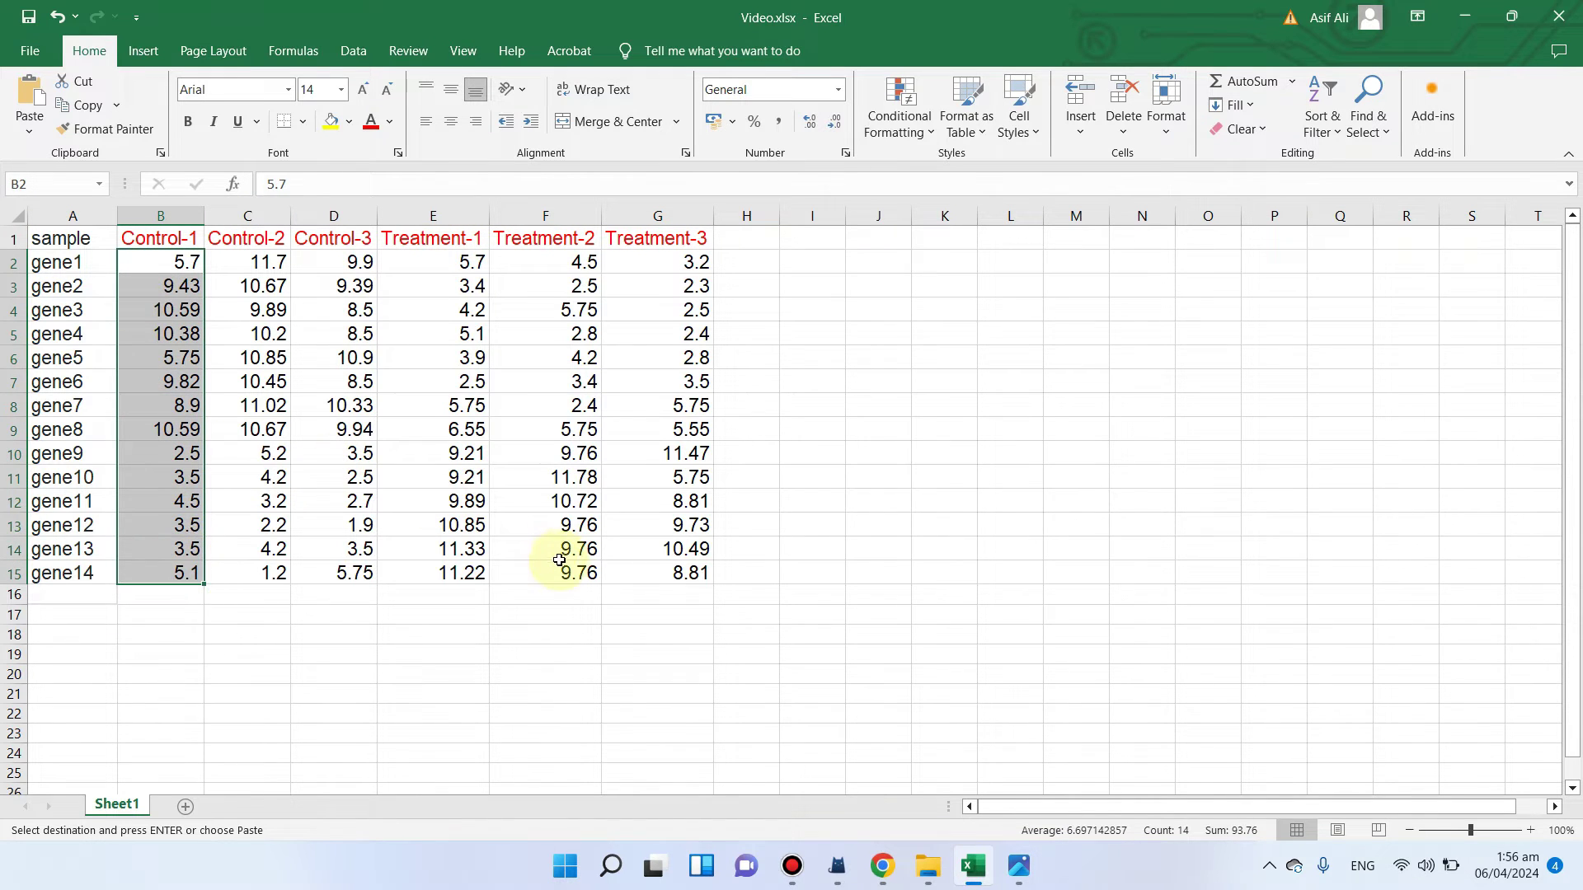
click(870, 530)
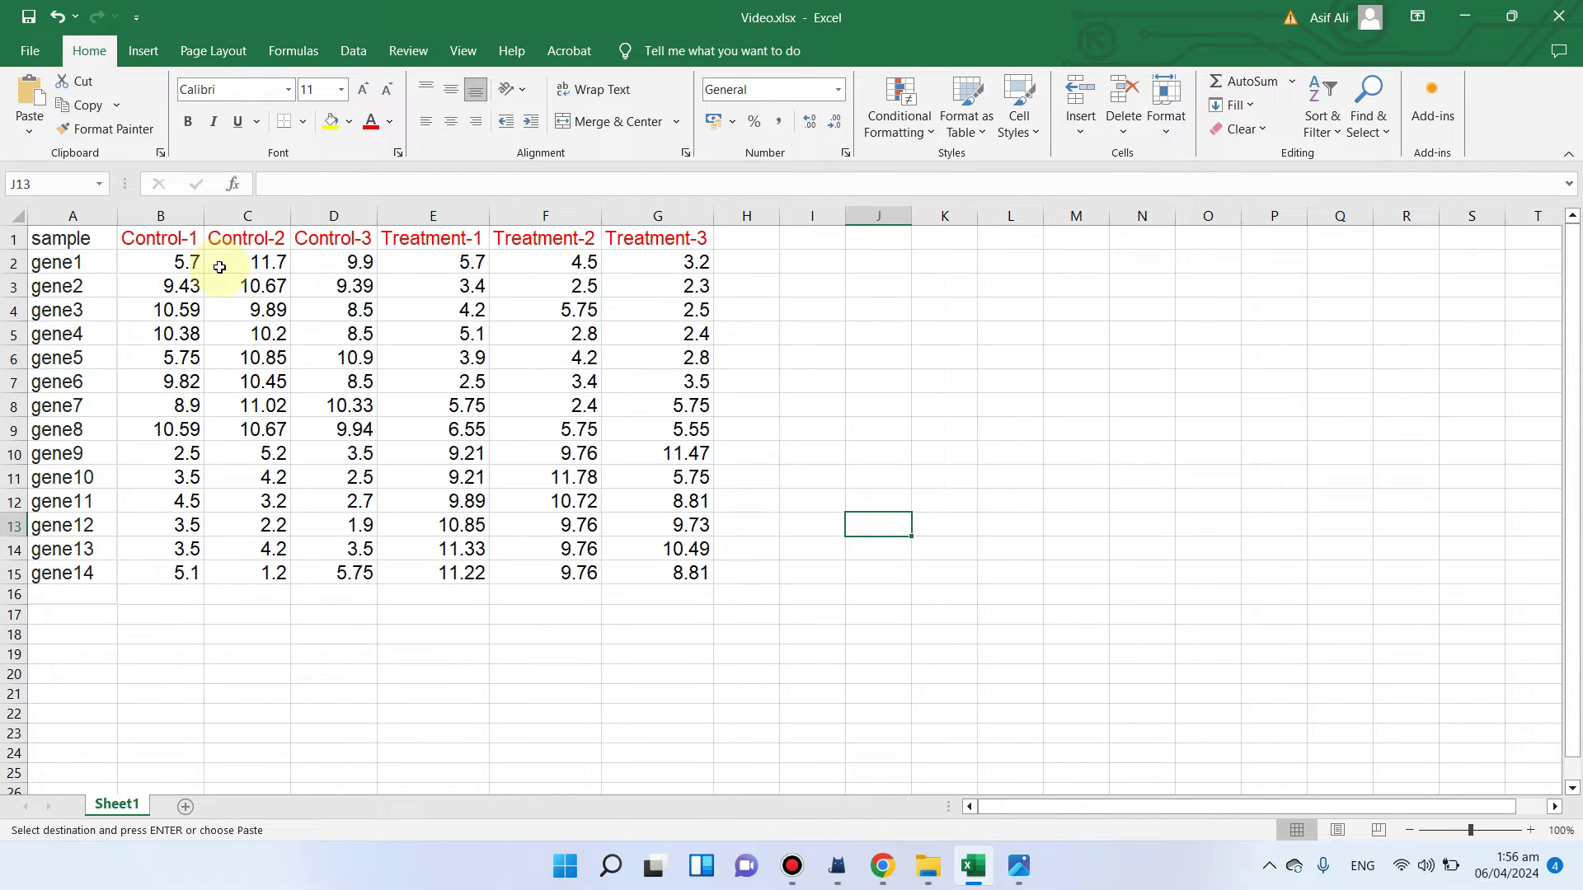
drag(191, 260, 657, 551)
click(850, 429)
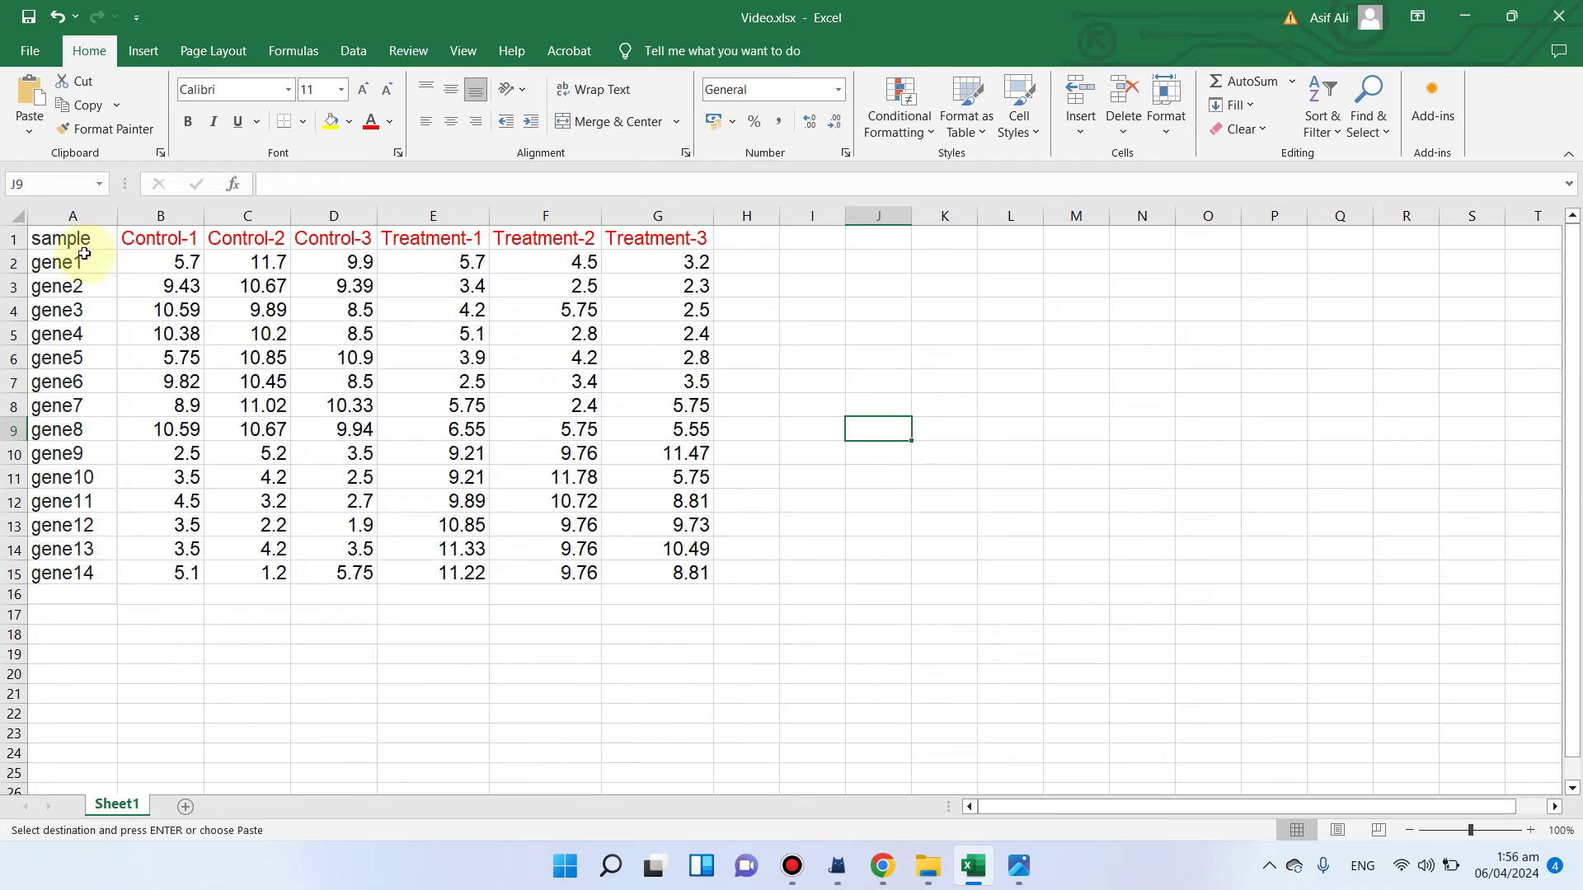
drag(77, 238, 630, 569)
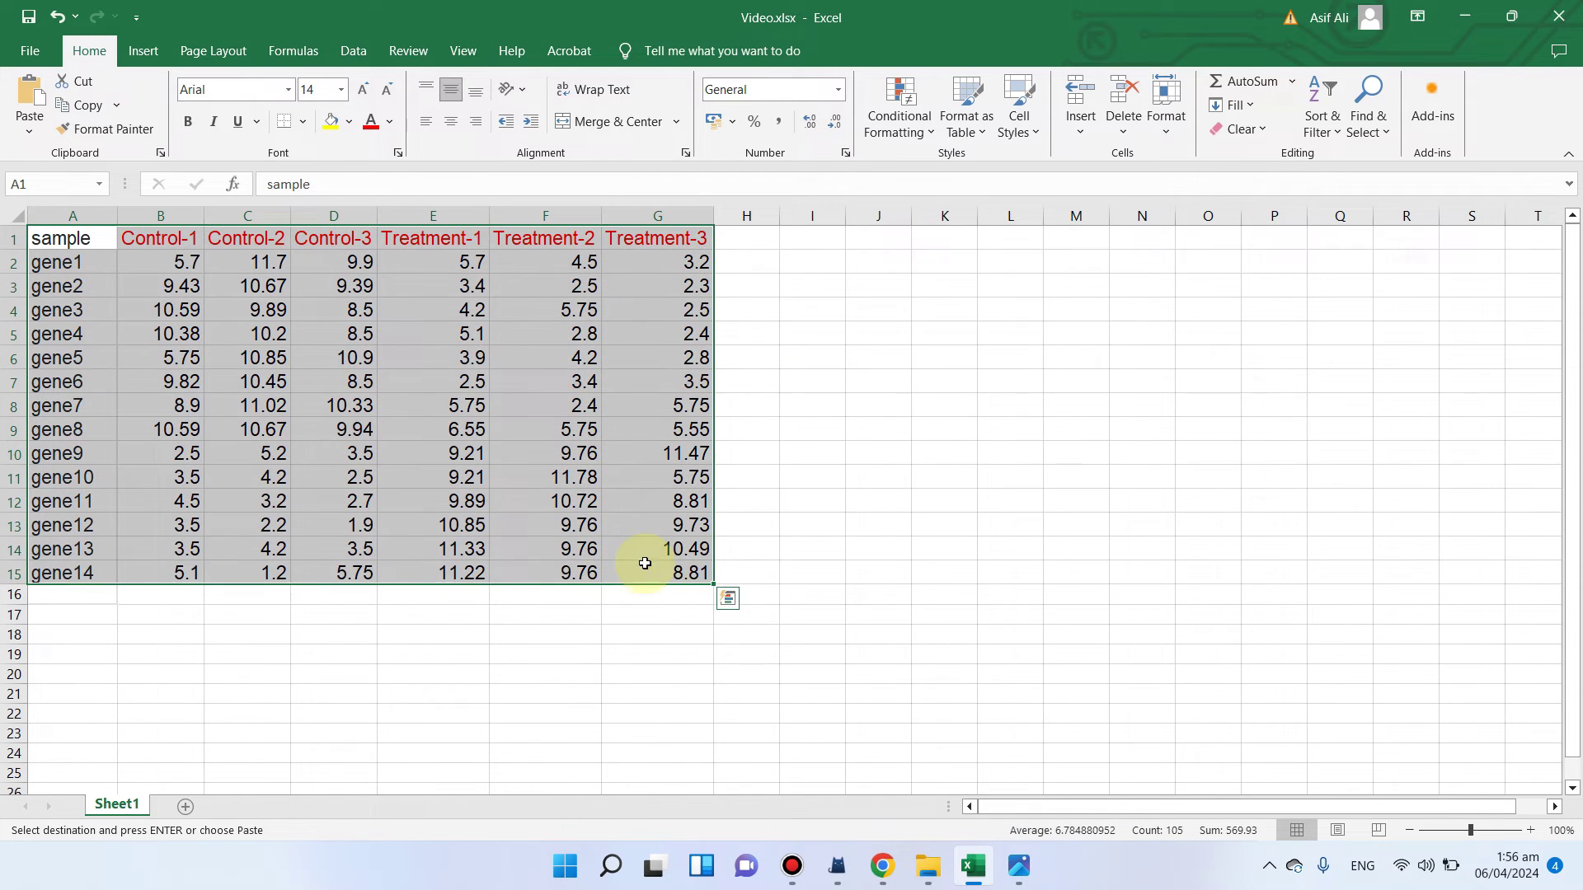
right_click(485, 337)
click(542, 405)
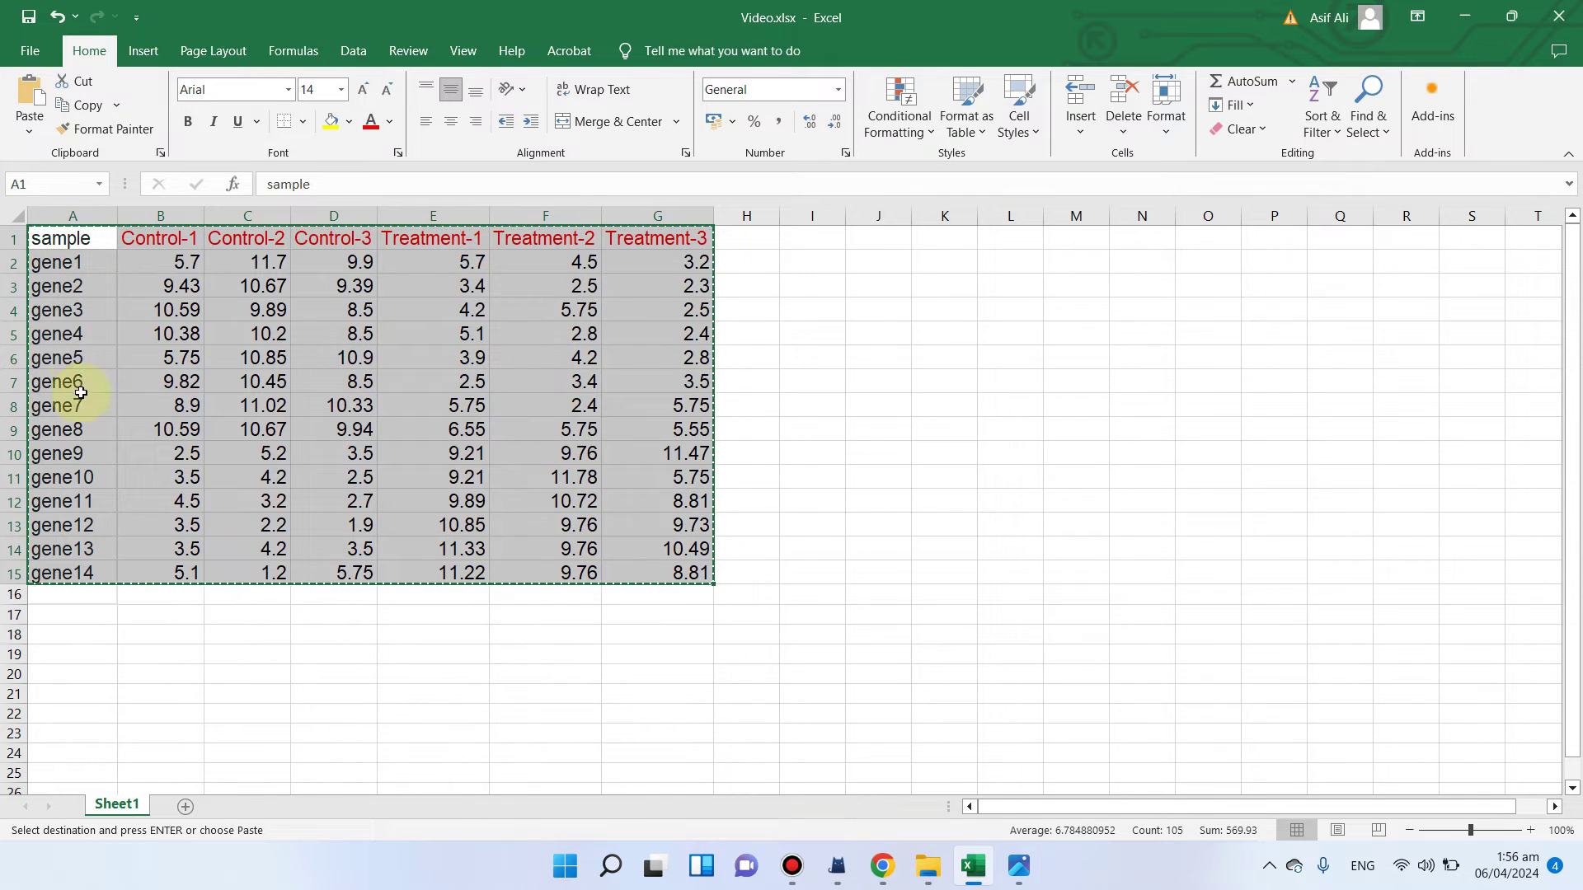
Step: Paste the gene1–gene14 table with its six sample columns into the ballon plot input box
click(1476, 13)
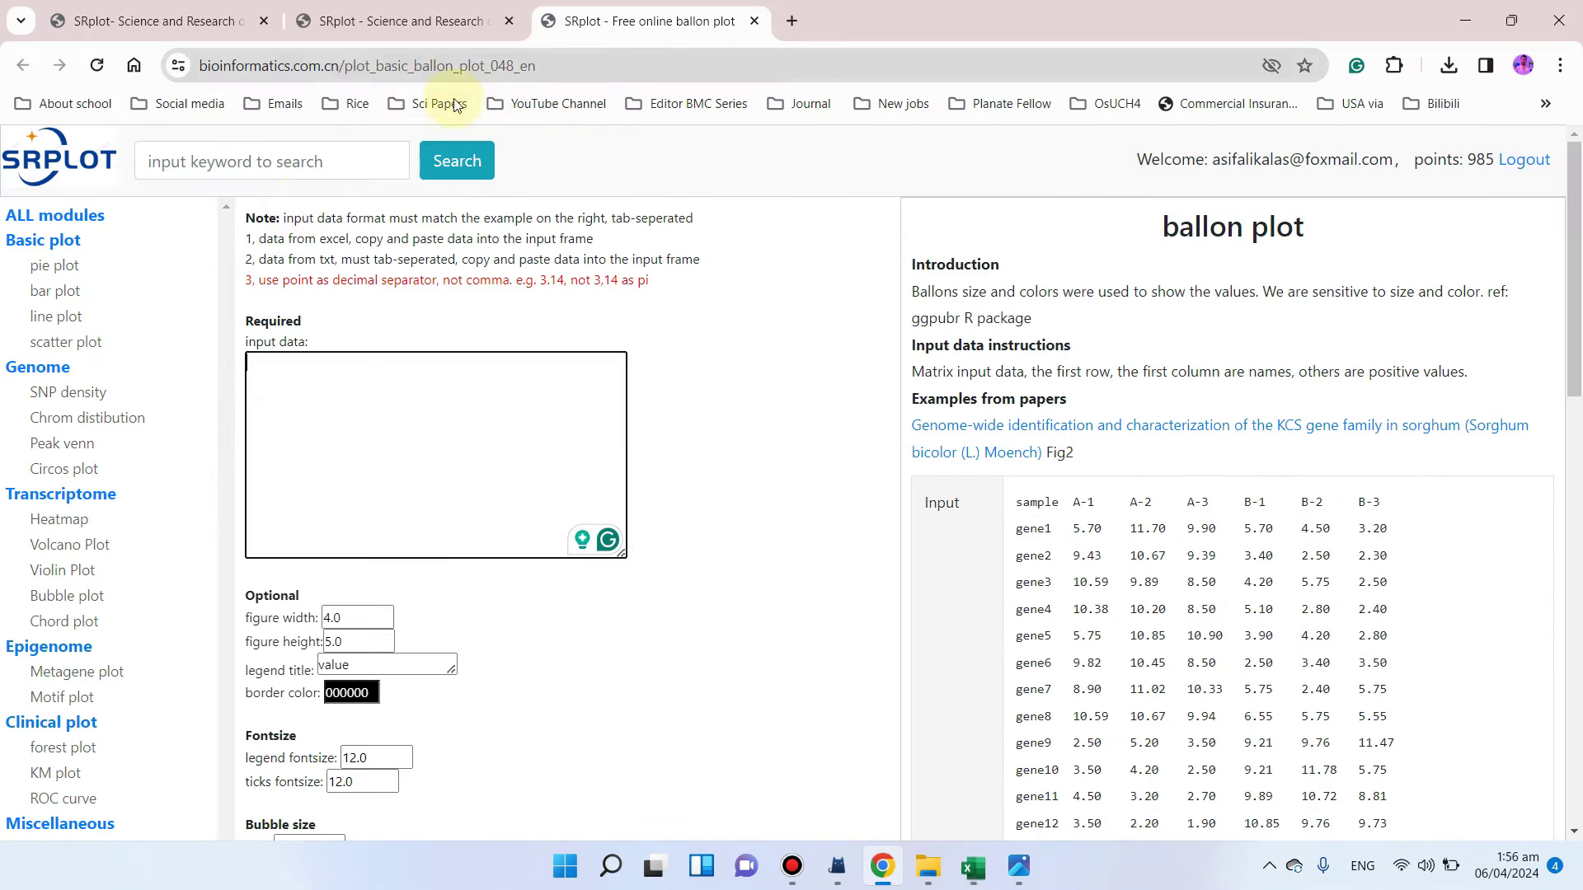
click(310, 370)
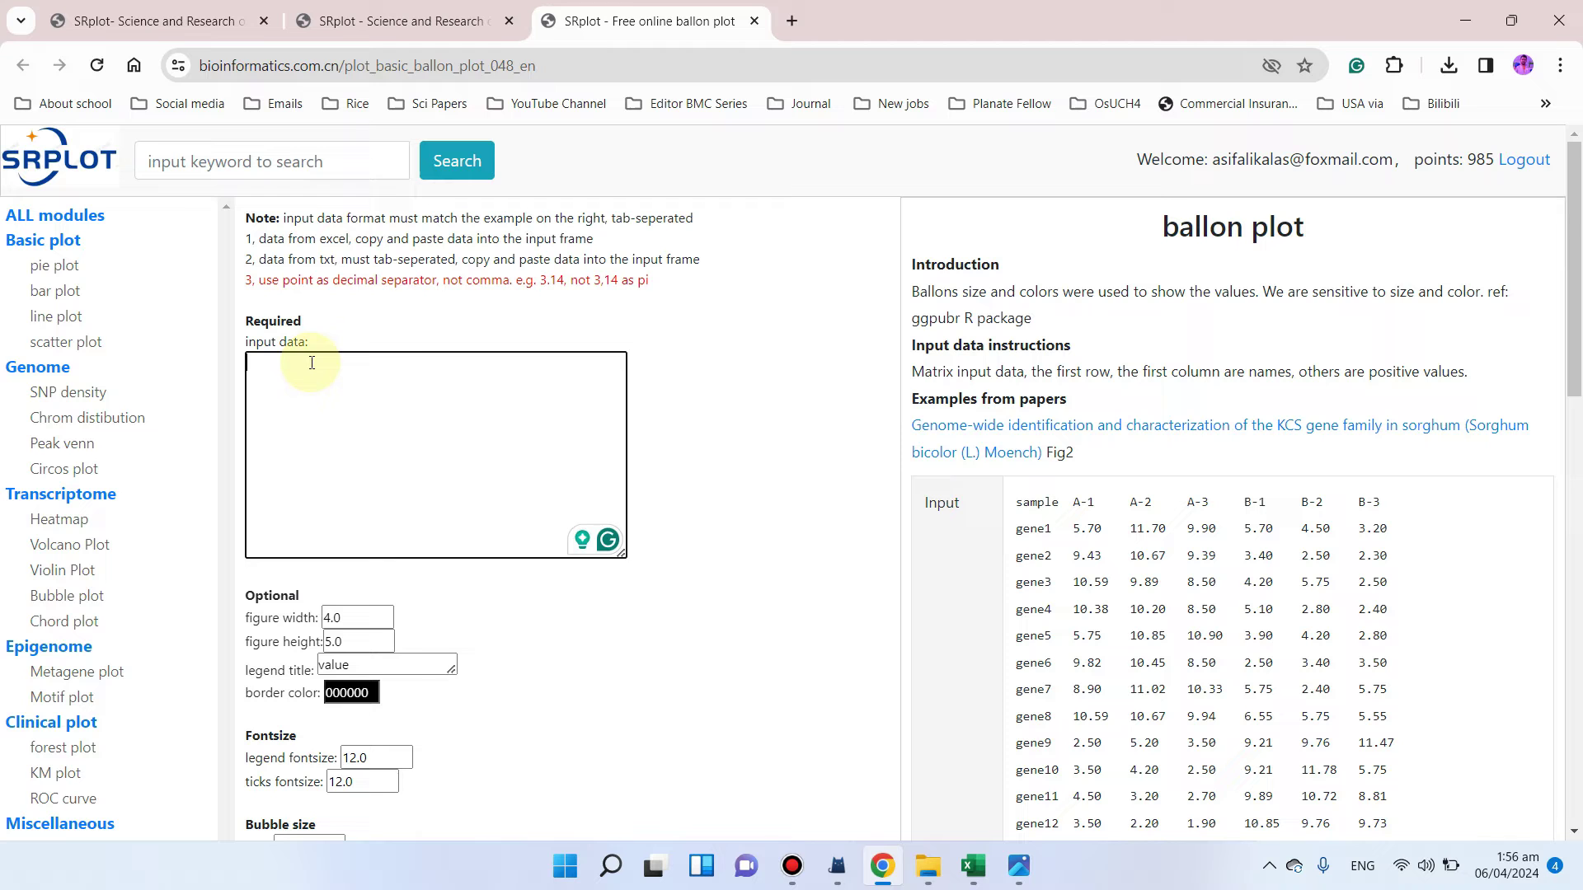
key(ctrl+v)
scroll(288, 462, down, 3)
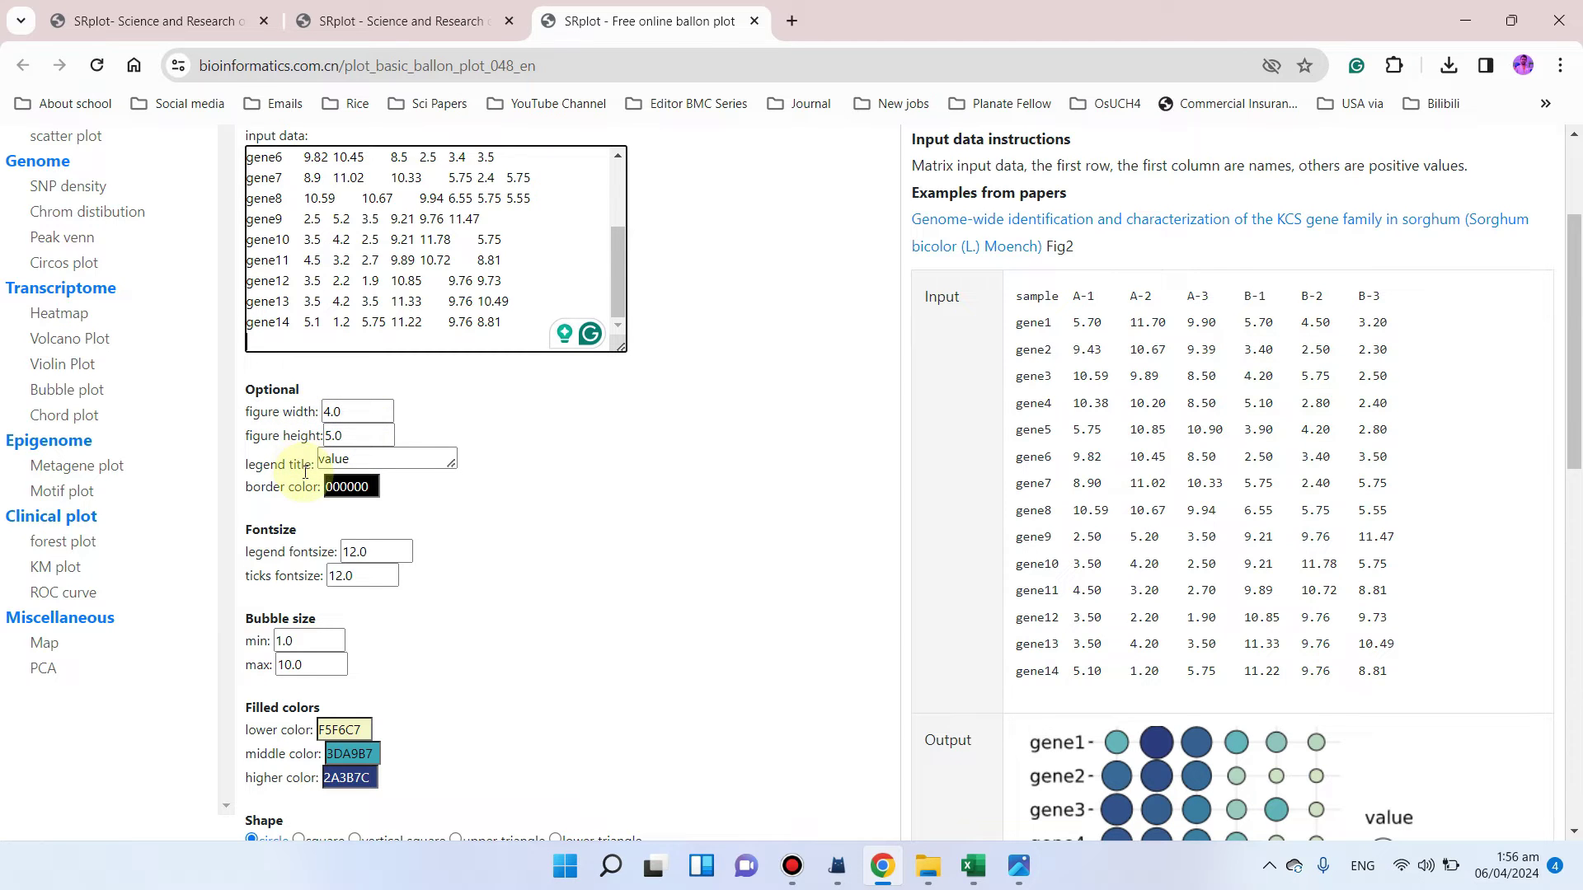
Step: Change the bubble border color from black to orange FFAE52 in the colour picker
scroll(1164, 506, down, 3)
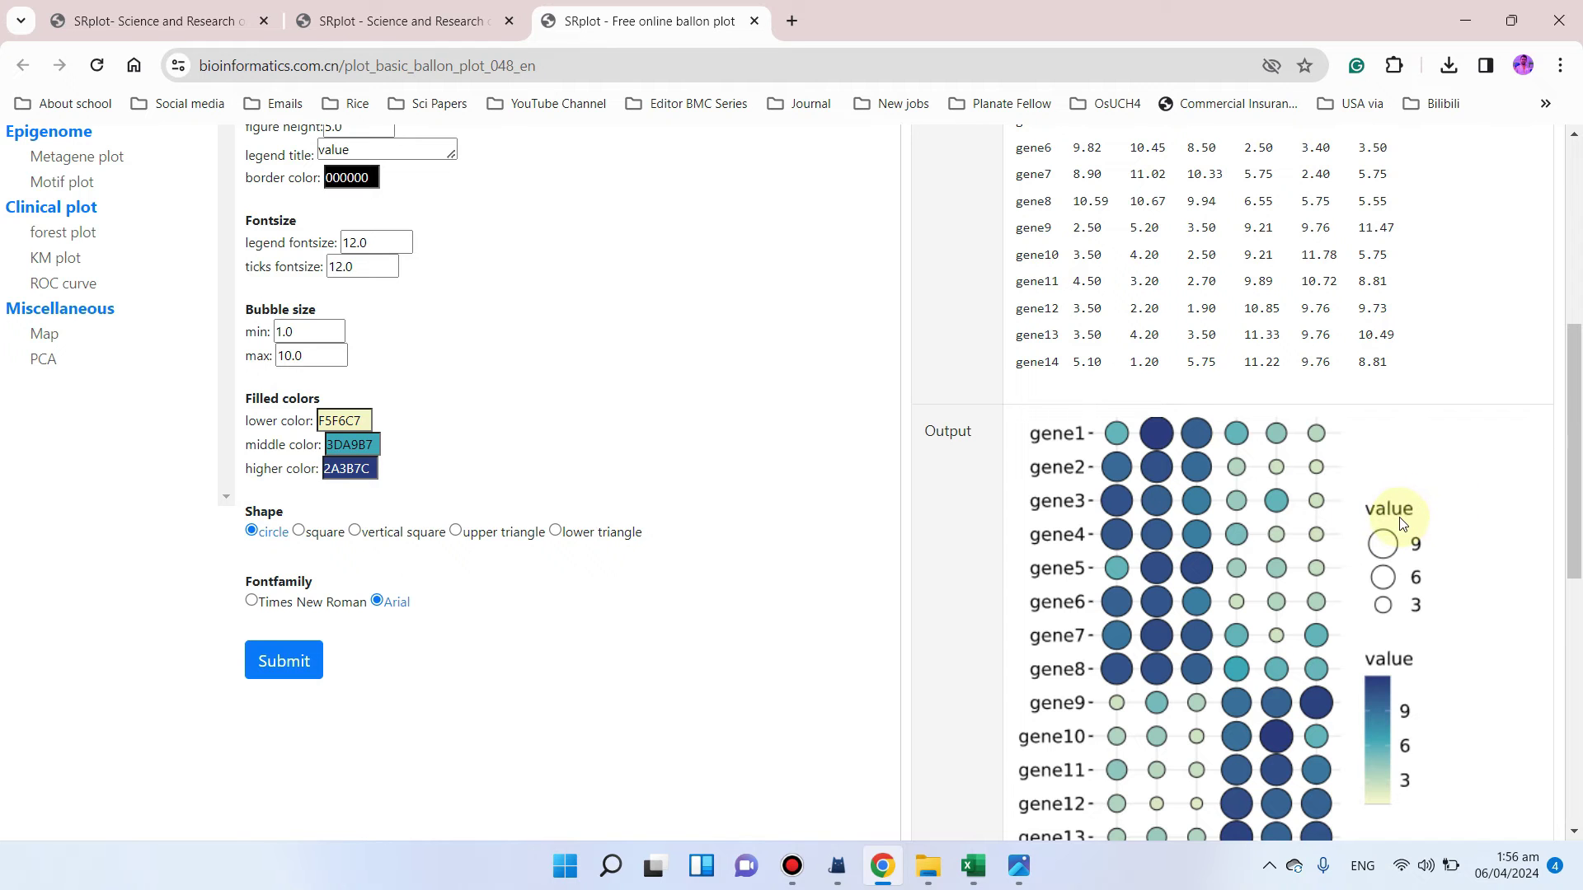
scroll(1402, 527, up, 1)
scroll(1401, 528, down, 1)
scroll(1395, 525, up, 1)
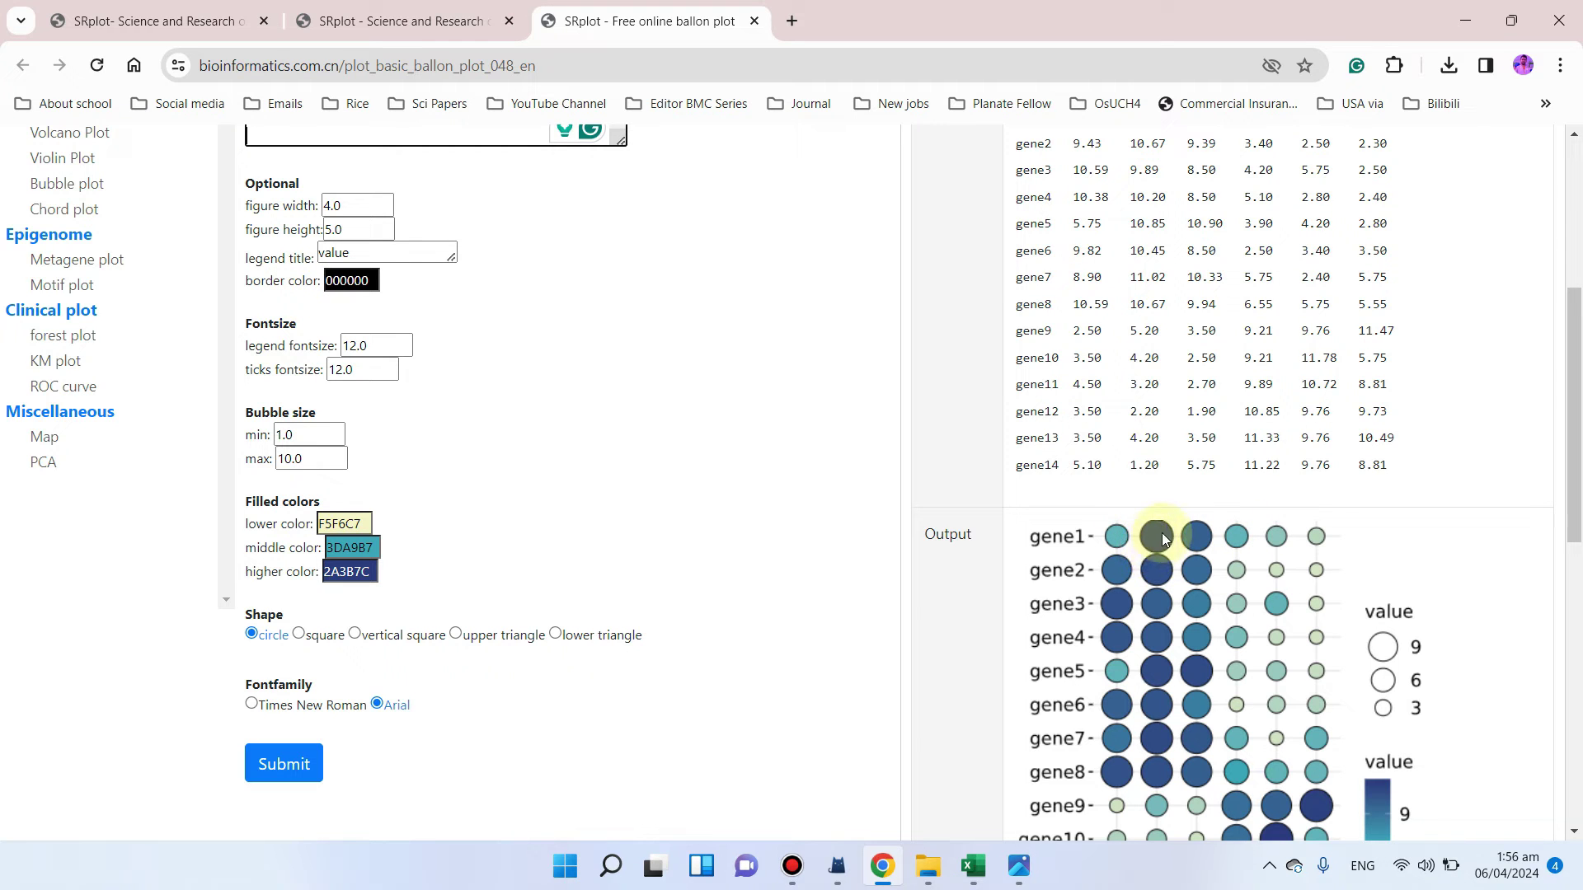
click(375, 282)
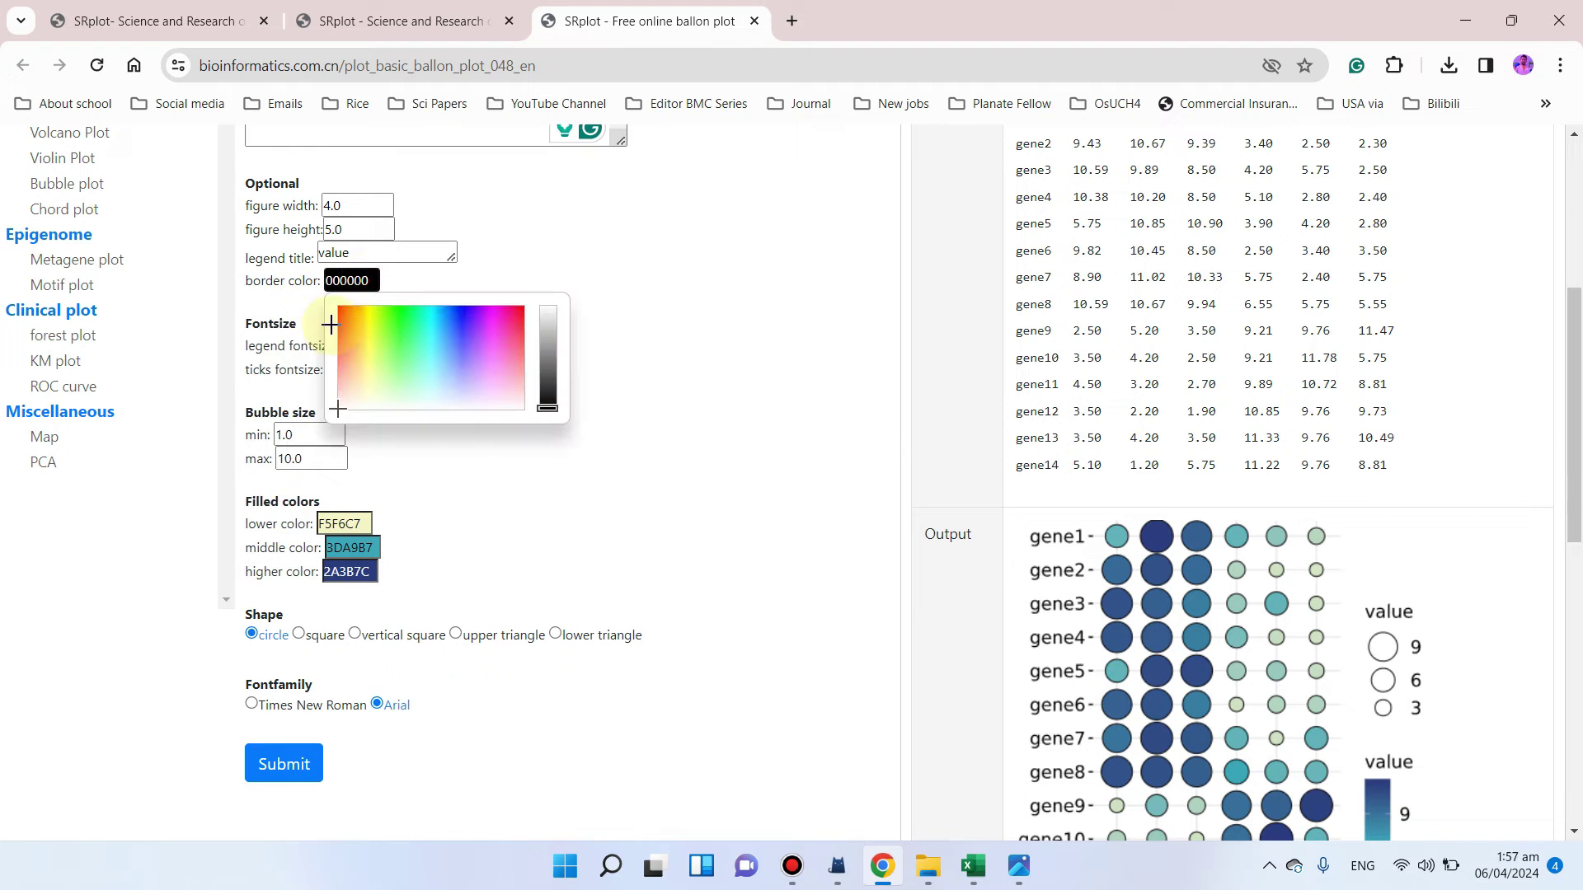
drag(337, 410, 354, 338)
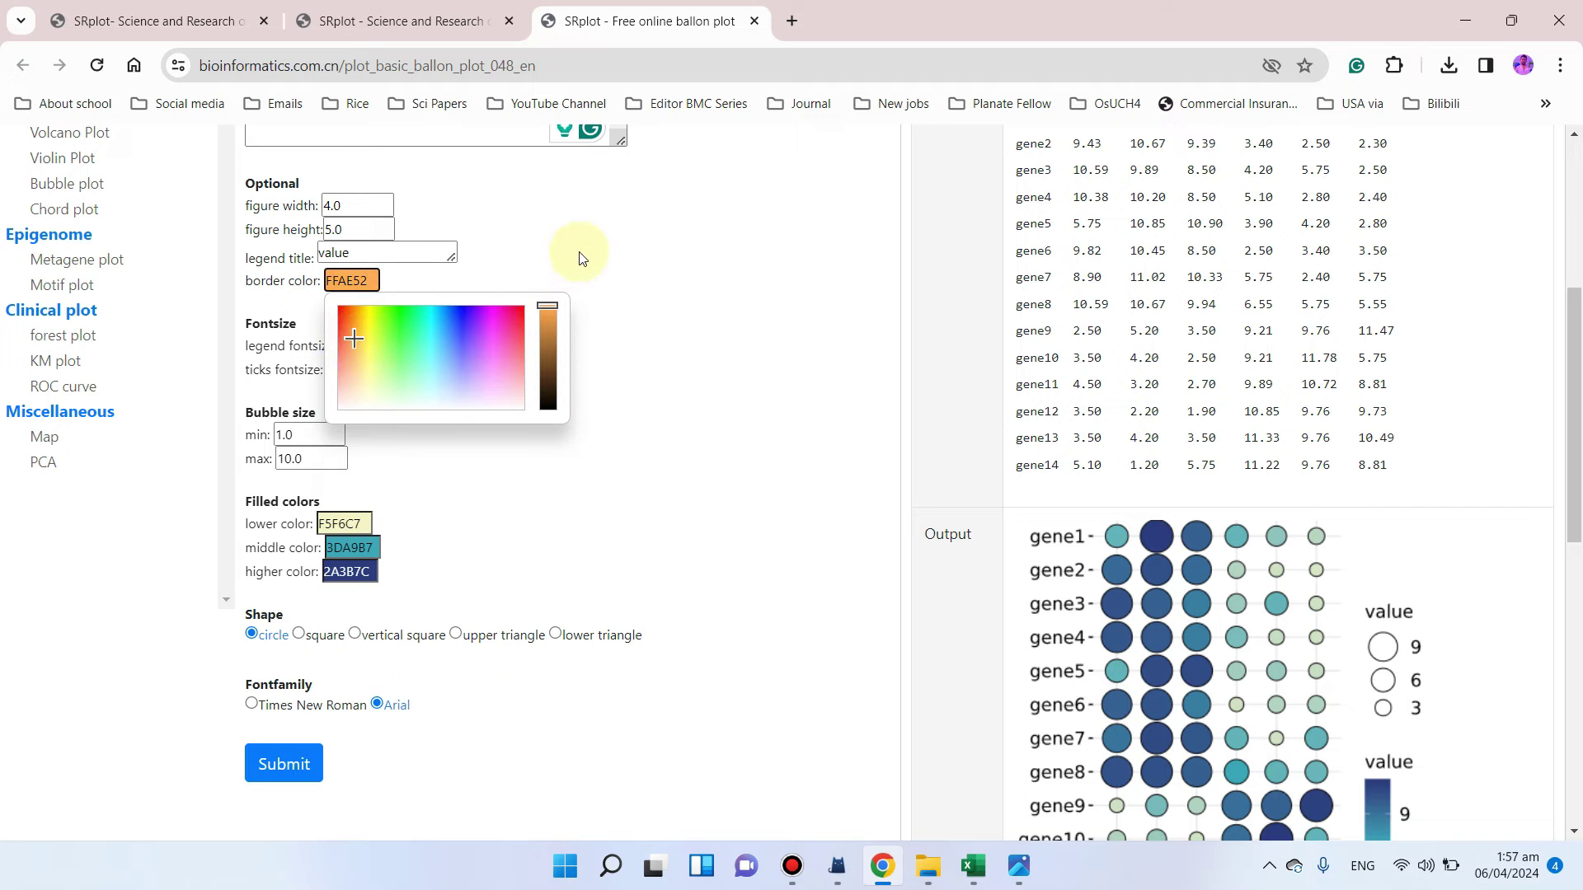
click(566, 254)
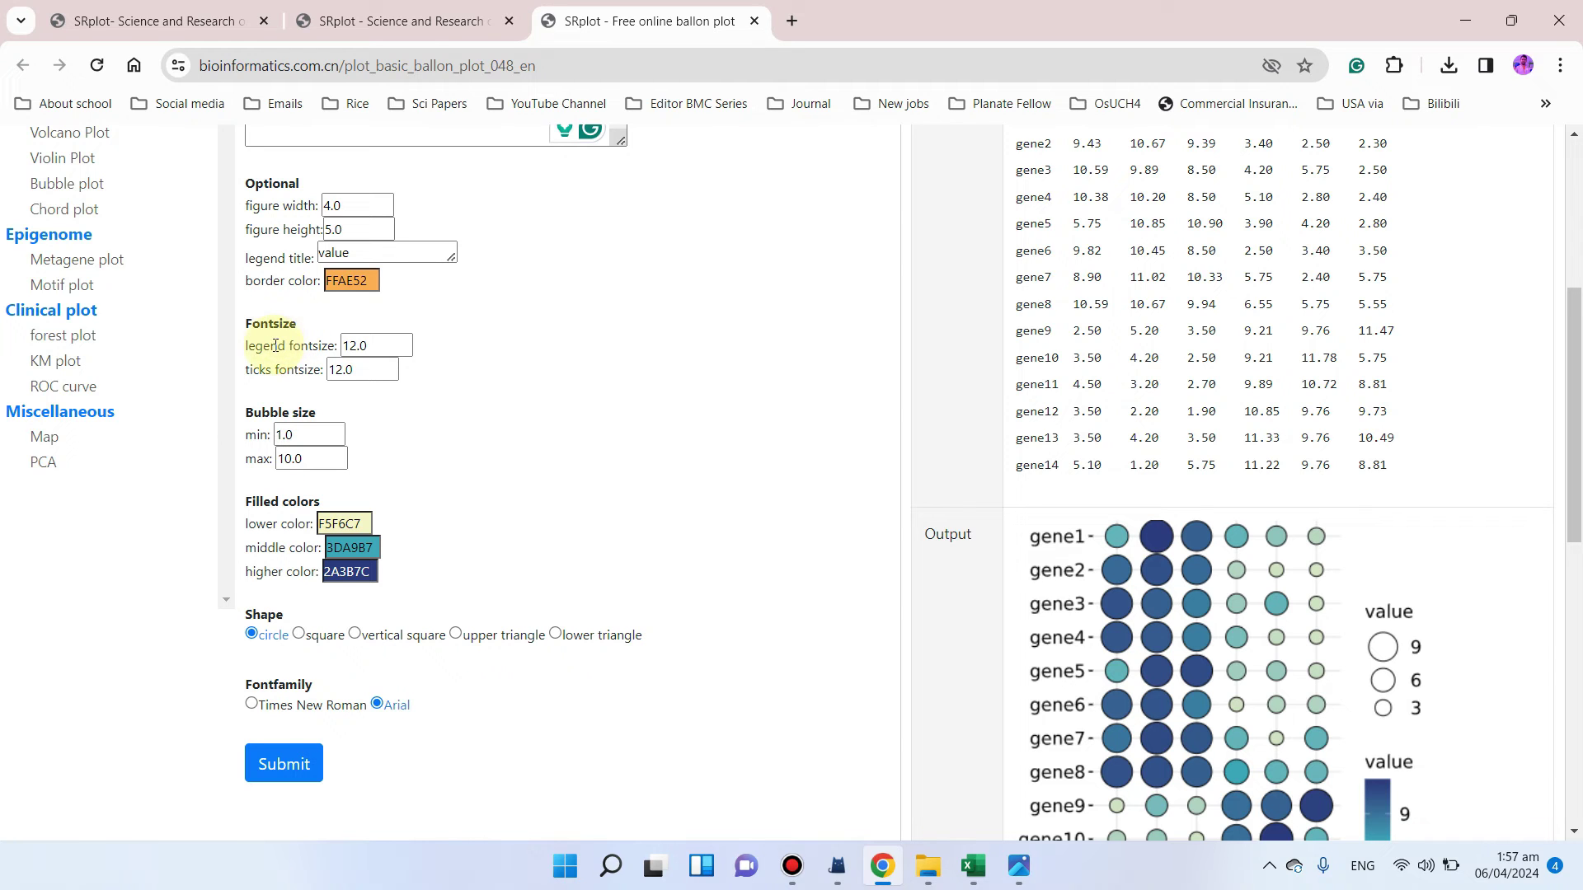
Step: Lower the Bubble size max from 10.0 to 8, leaving the fill colours unchanged
drag(245, 349, 311, 347)
scroll(321, 374, down, 1)
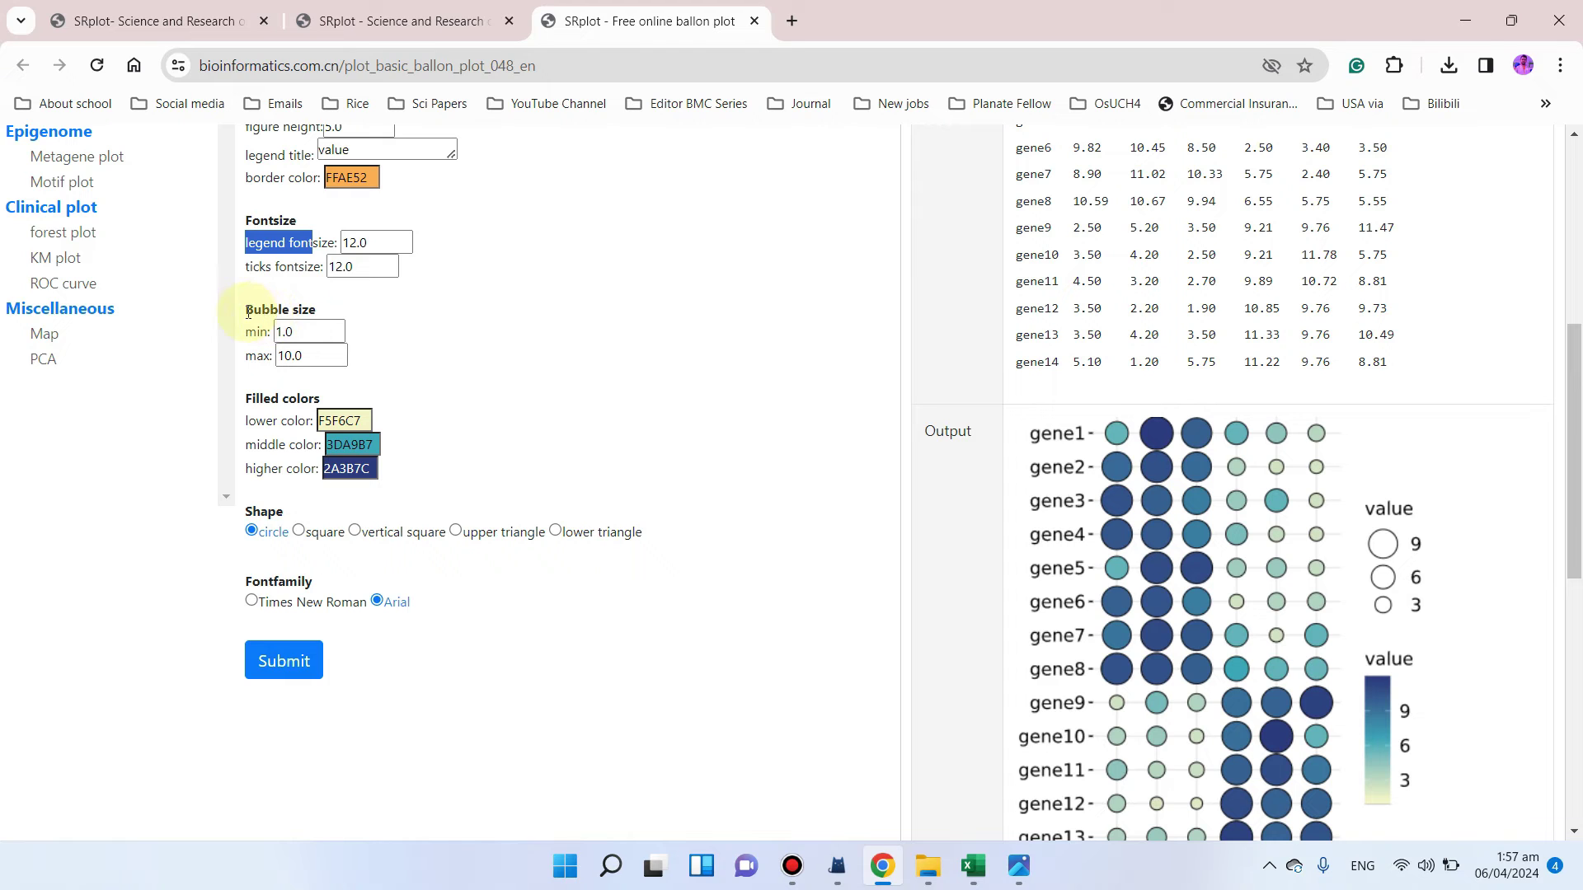
drag(247, 311, 315, 310)
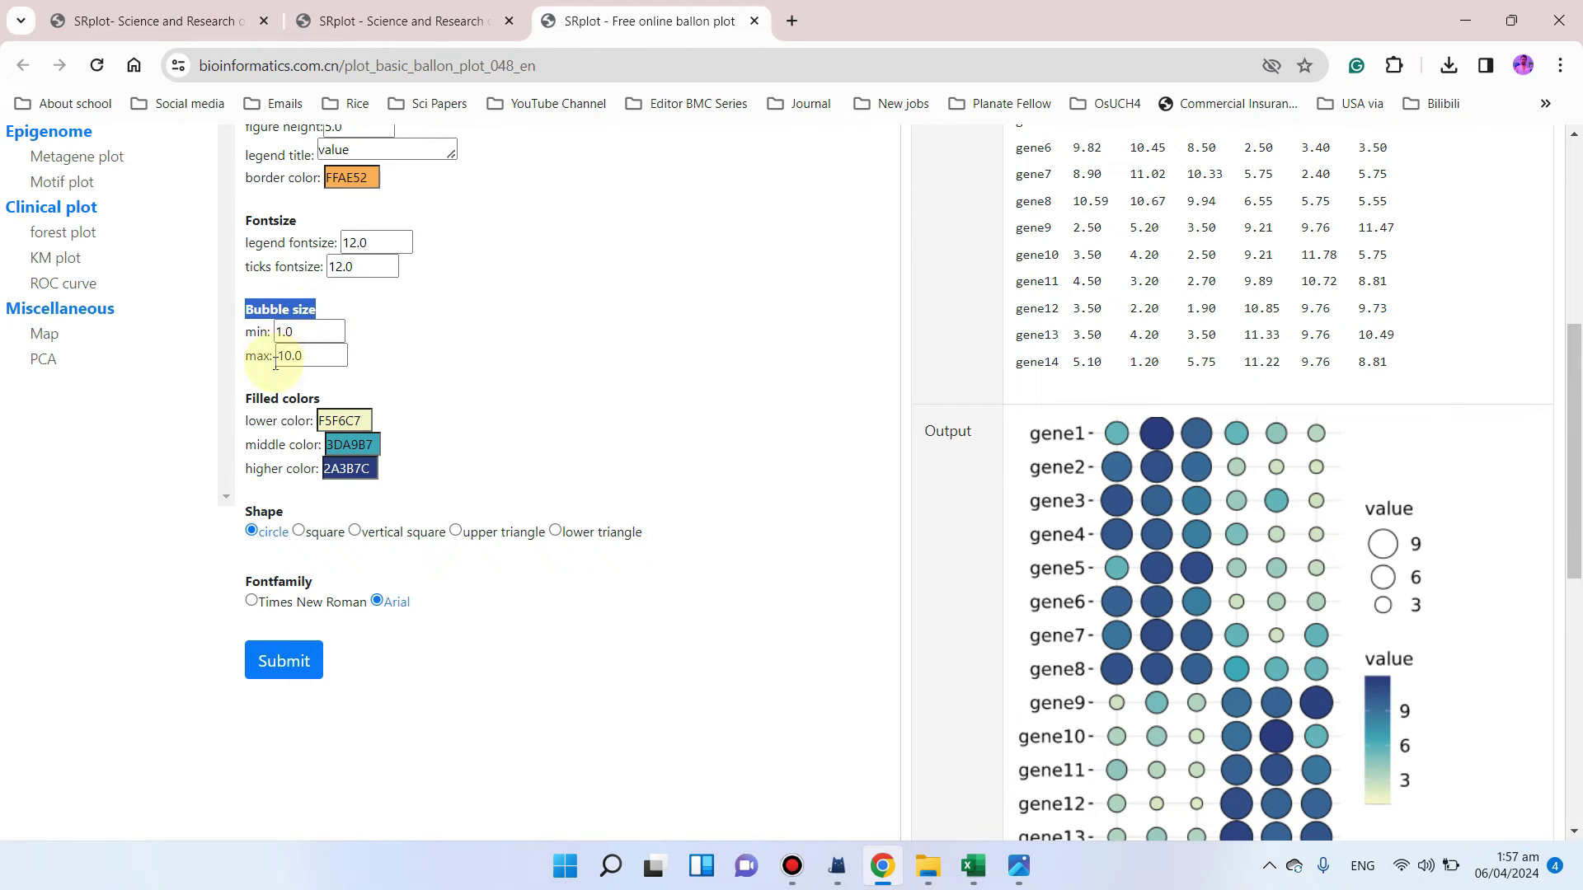
click(339, 360)
click(339, 360)
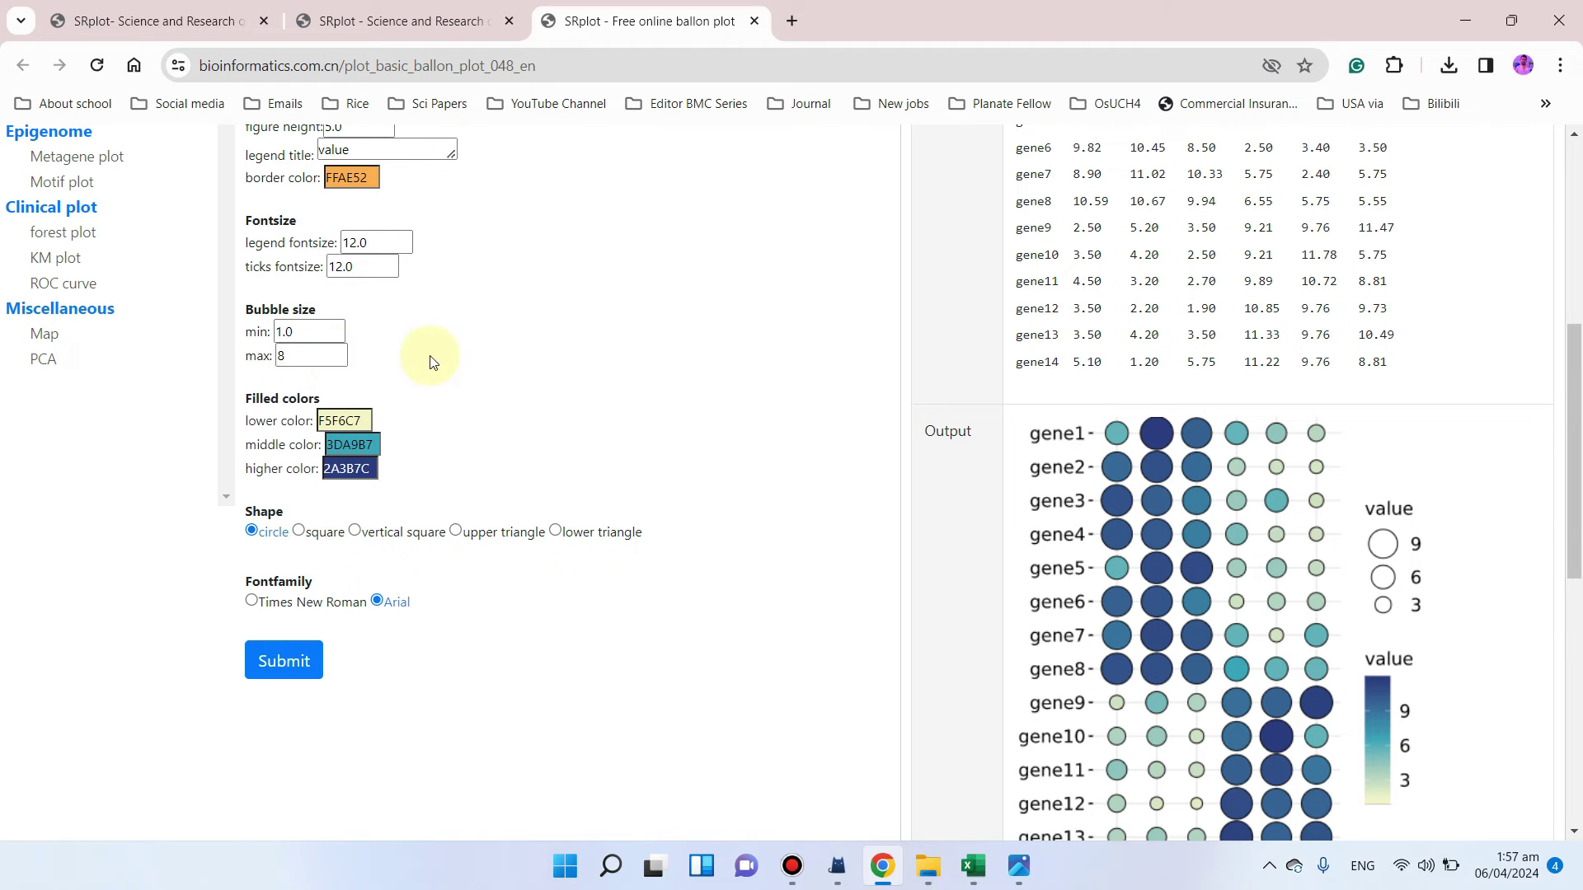
drag(244, 401, 293, 397)
triple_click(319, 391)
click(367, 418)
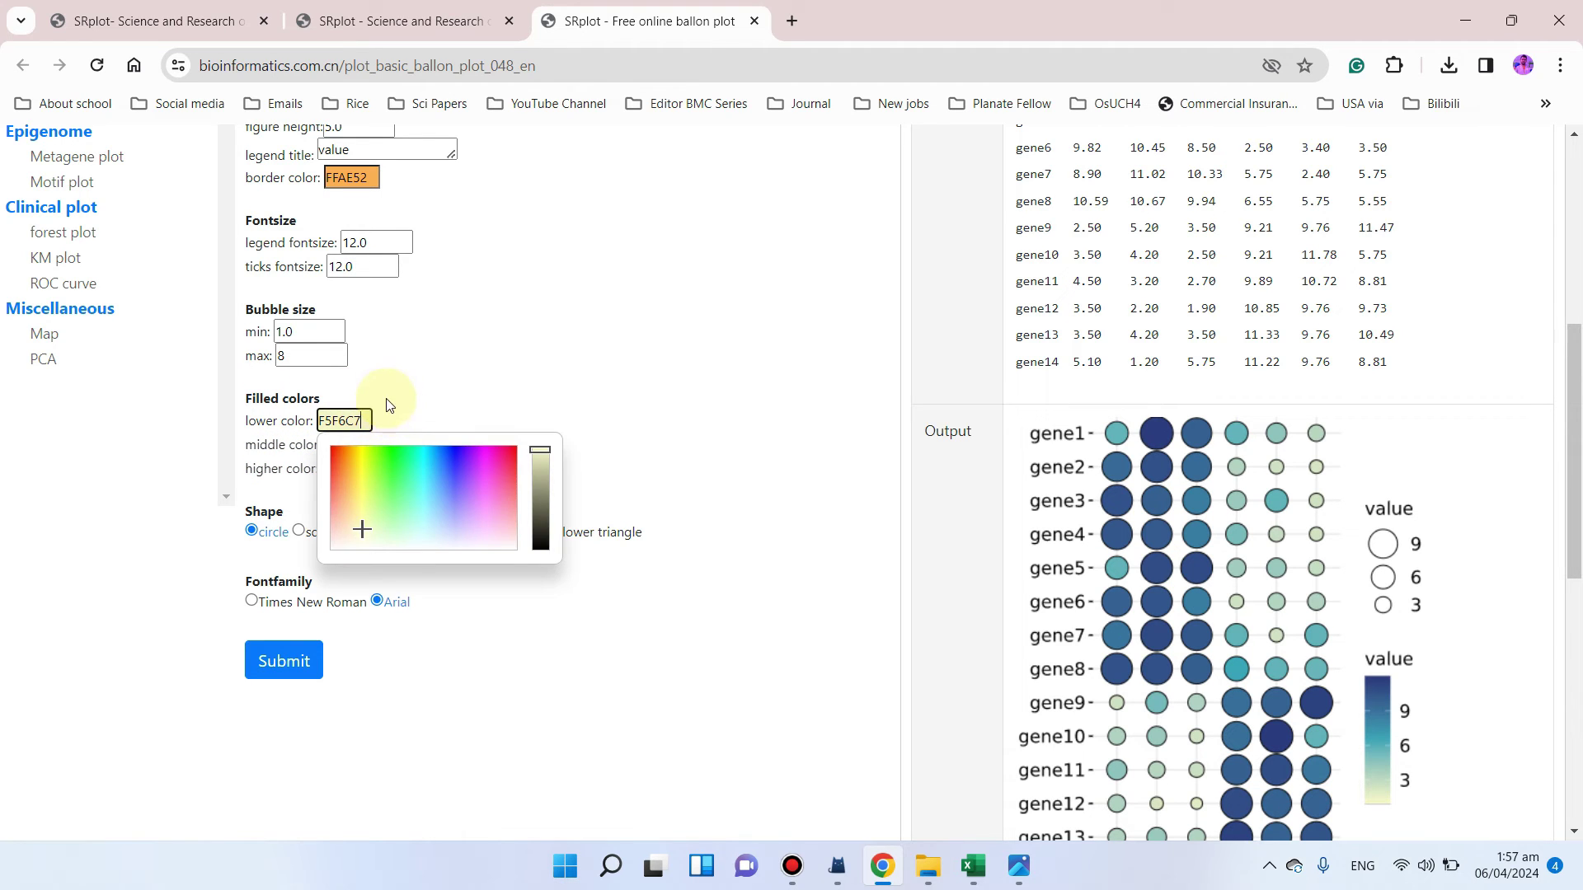
click(412, 387)
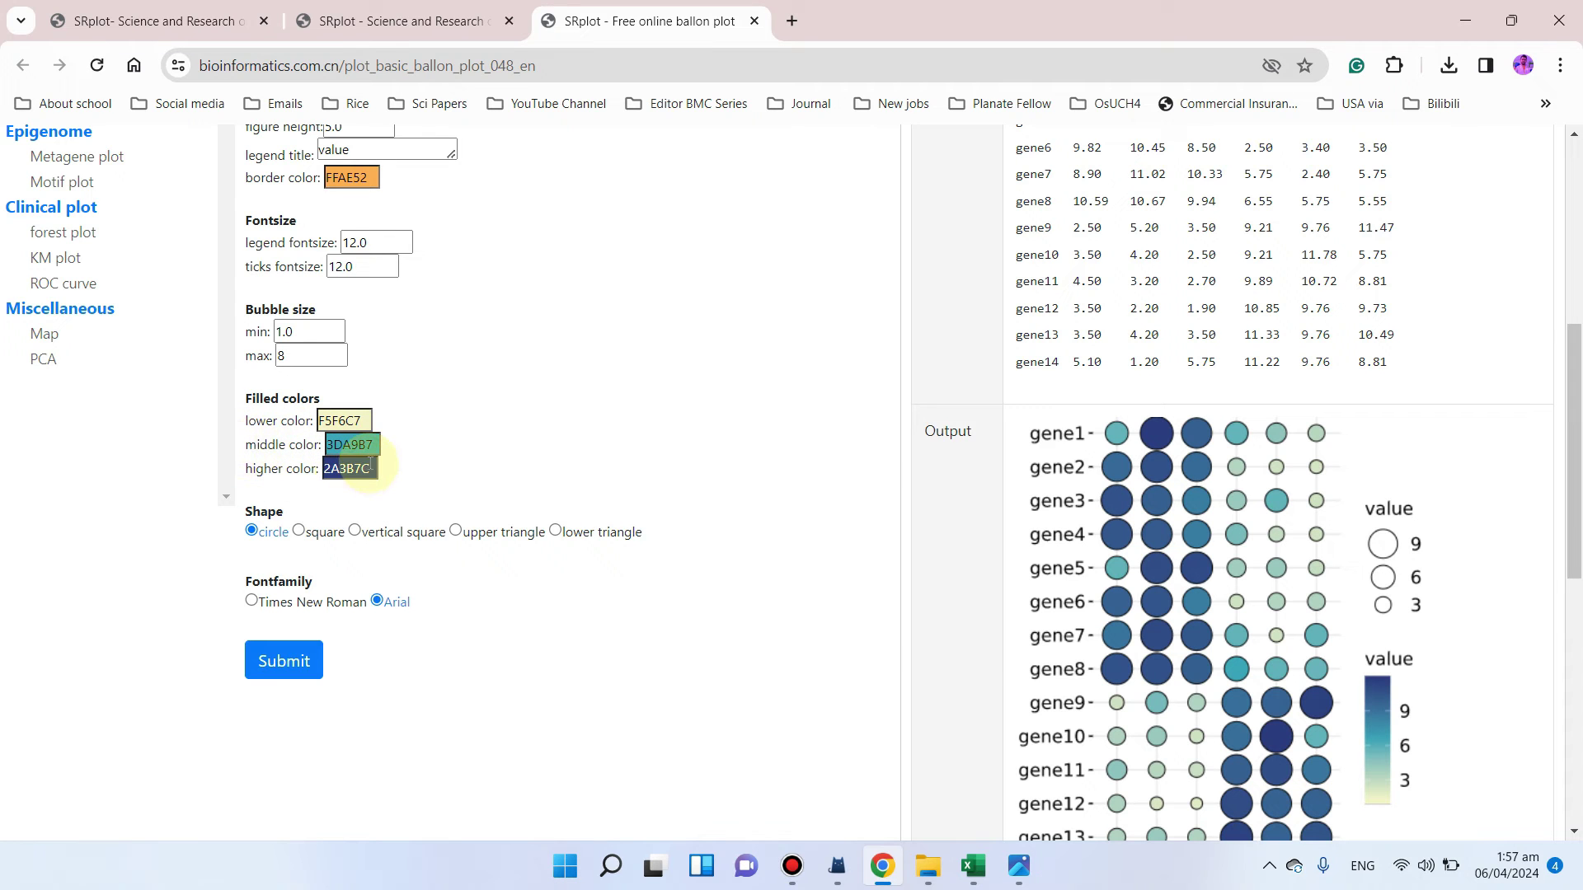
scroll(445, 468, down, 3)
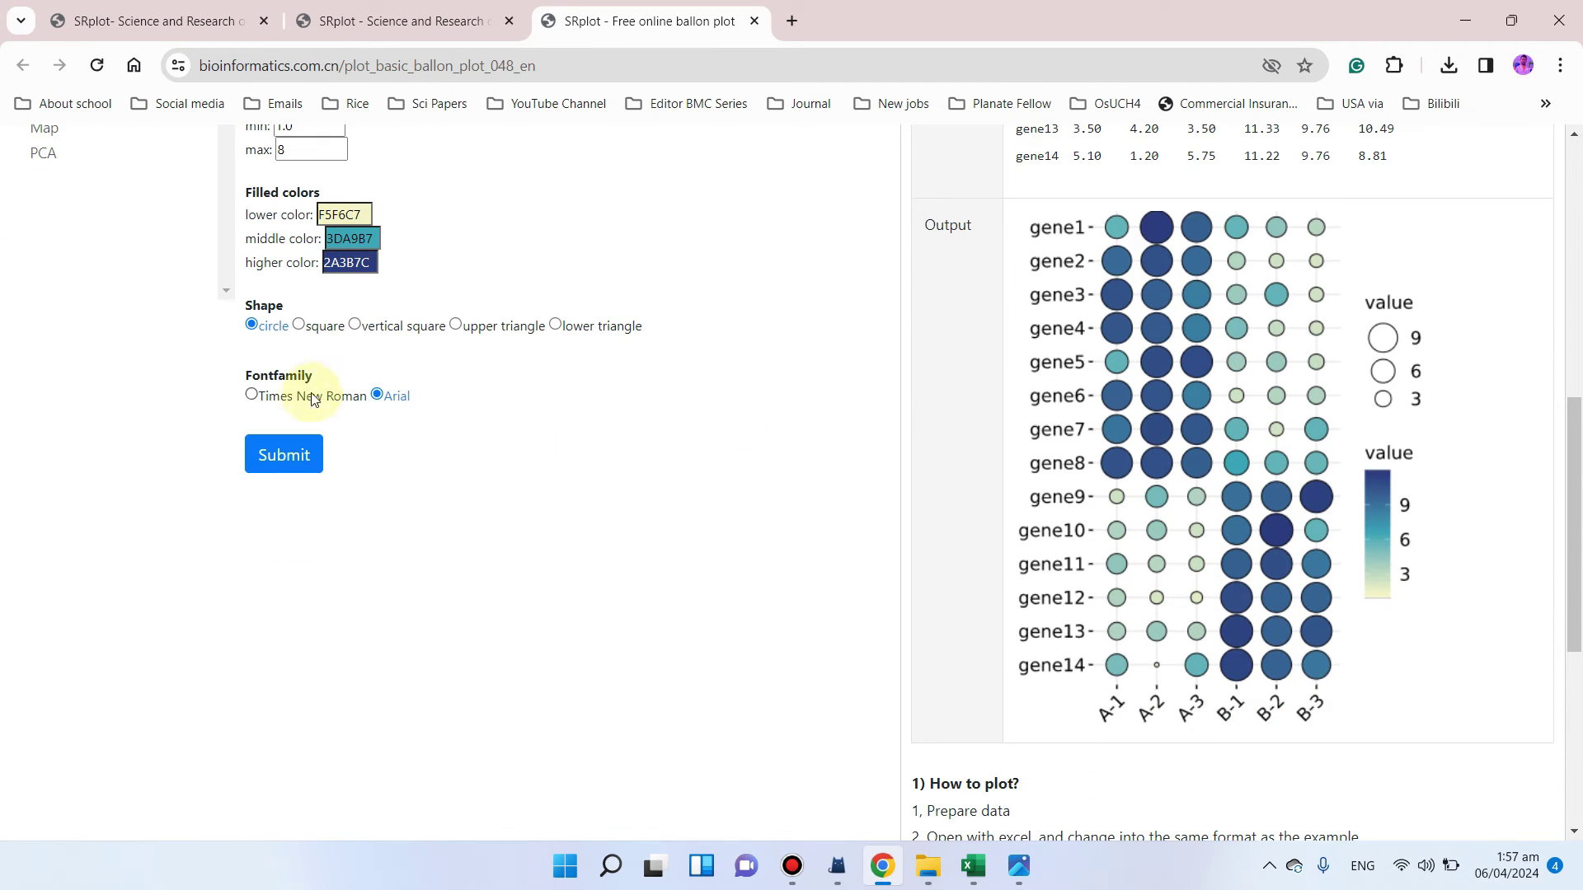
scroll(832, 437, up, 1)
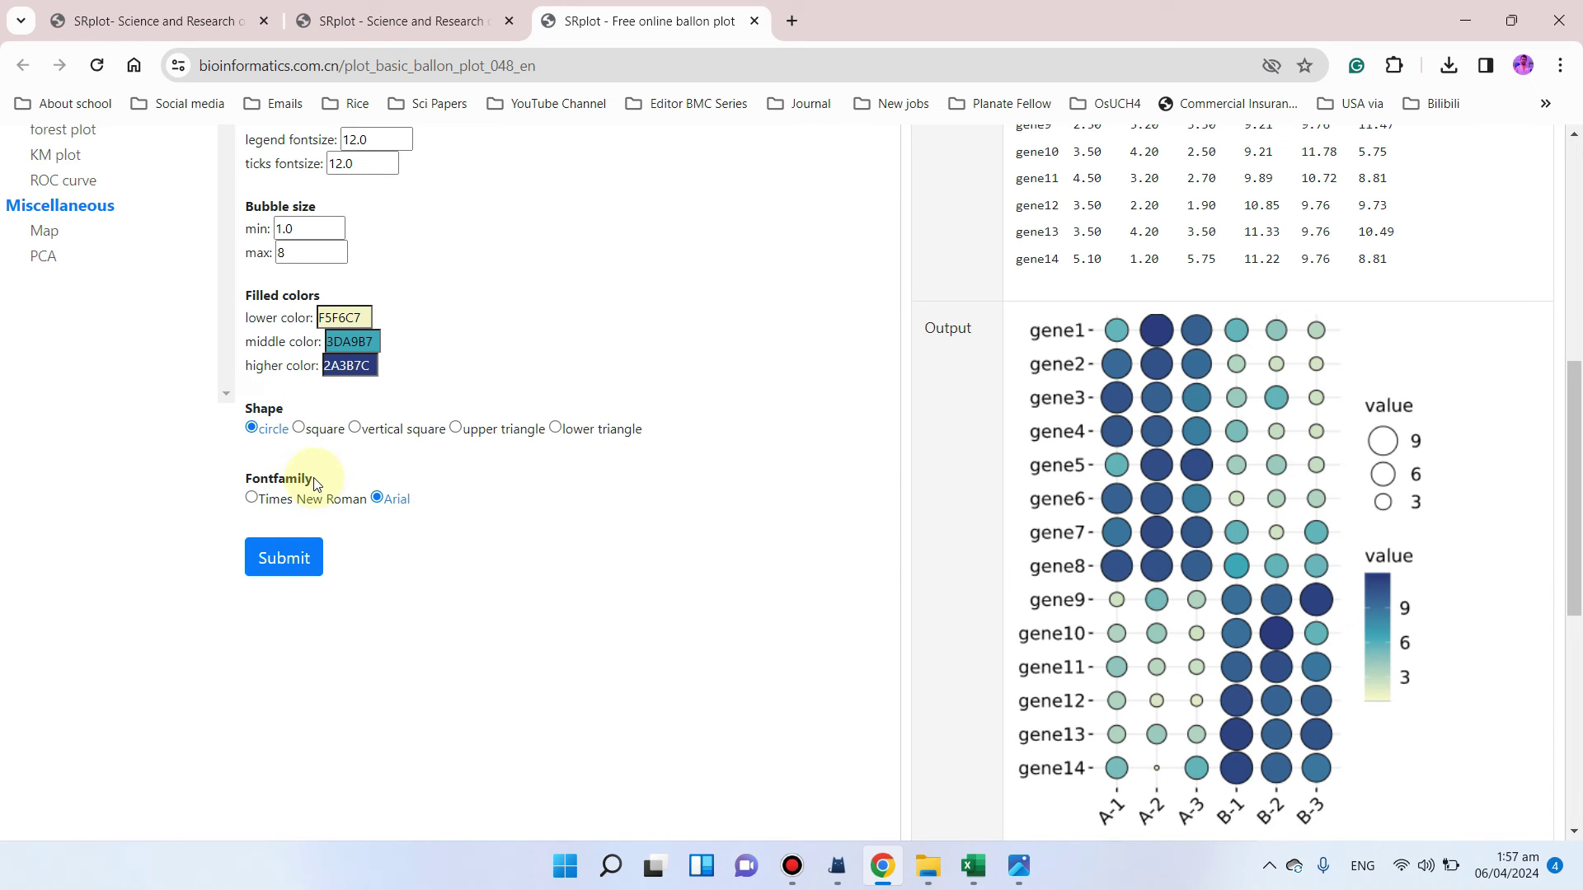
Step: Submit the settings and download the rendered balloon plot as f572dbe65abdfa9b.pdf
click(304, 559)
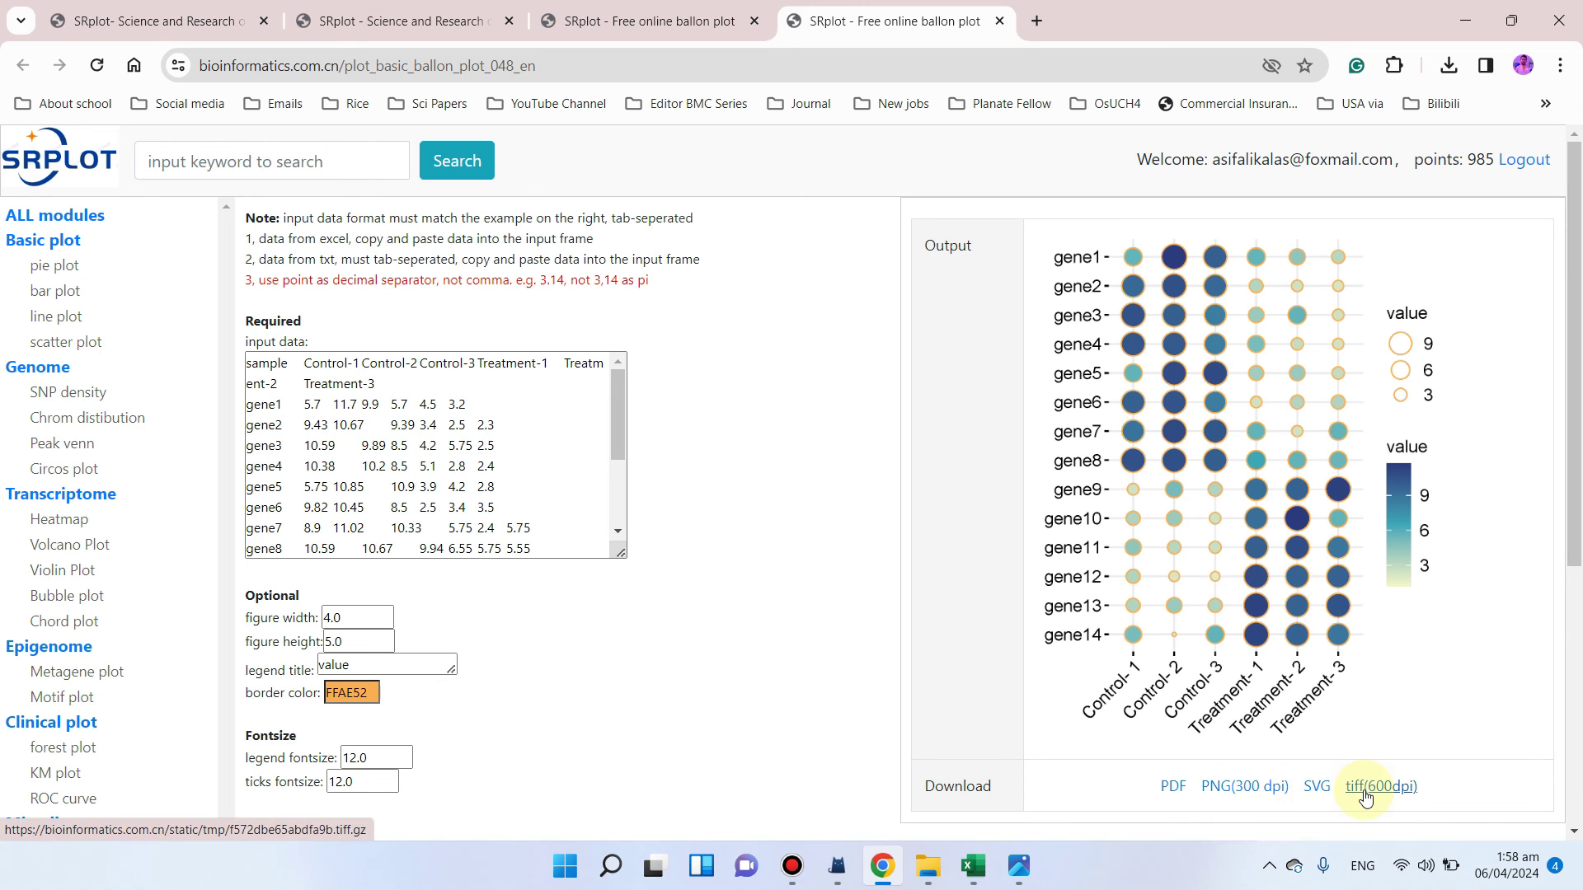
click(1172, 787)
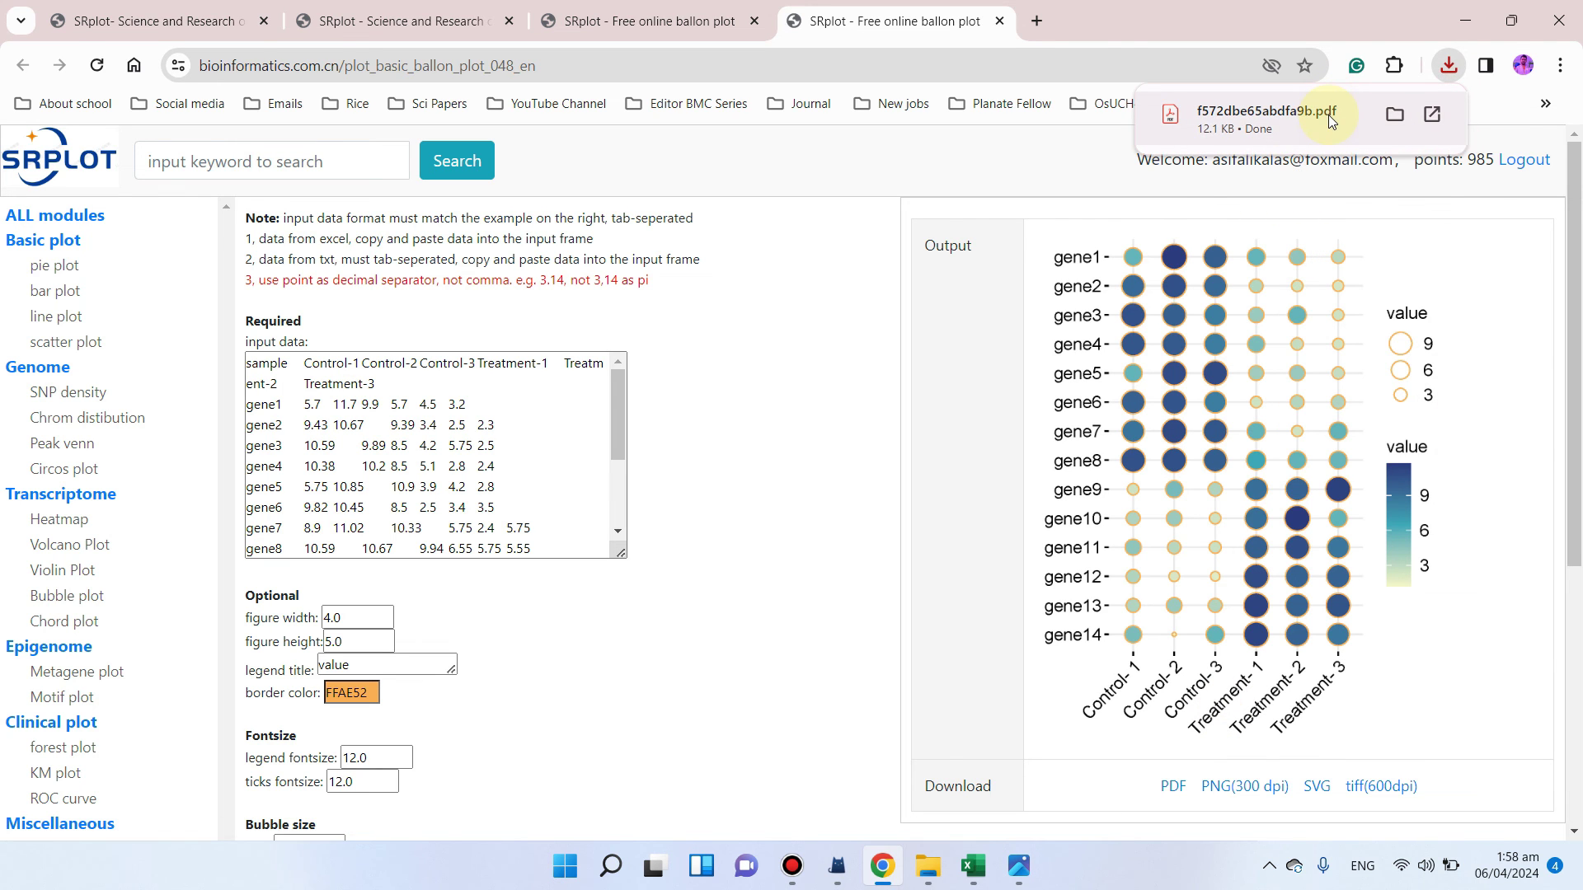
Step: View the downloaded plot PDF at 250% zoom, then return to the SRplot results tab
click(1328, 115)
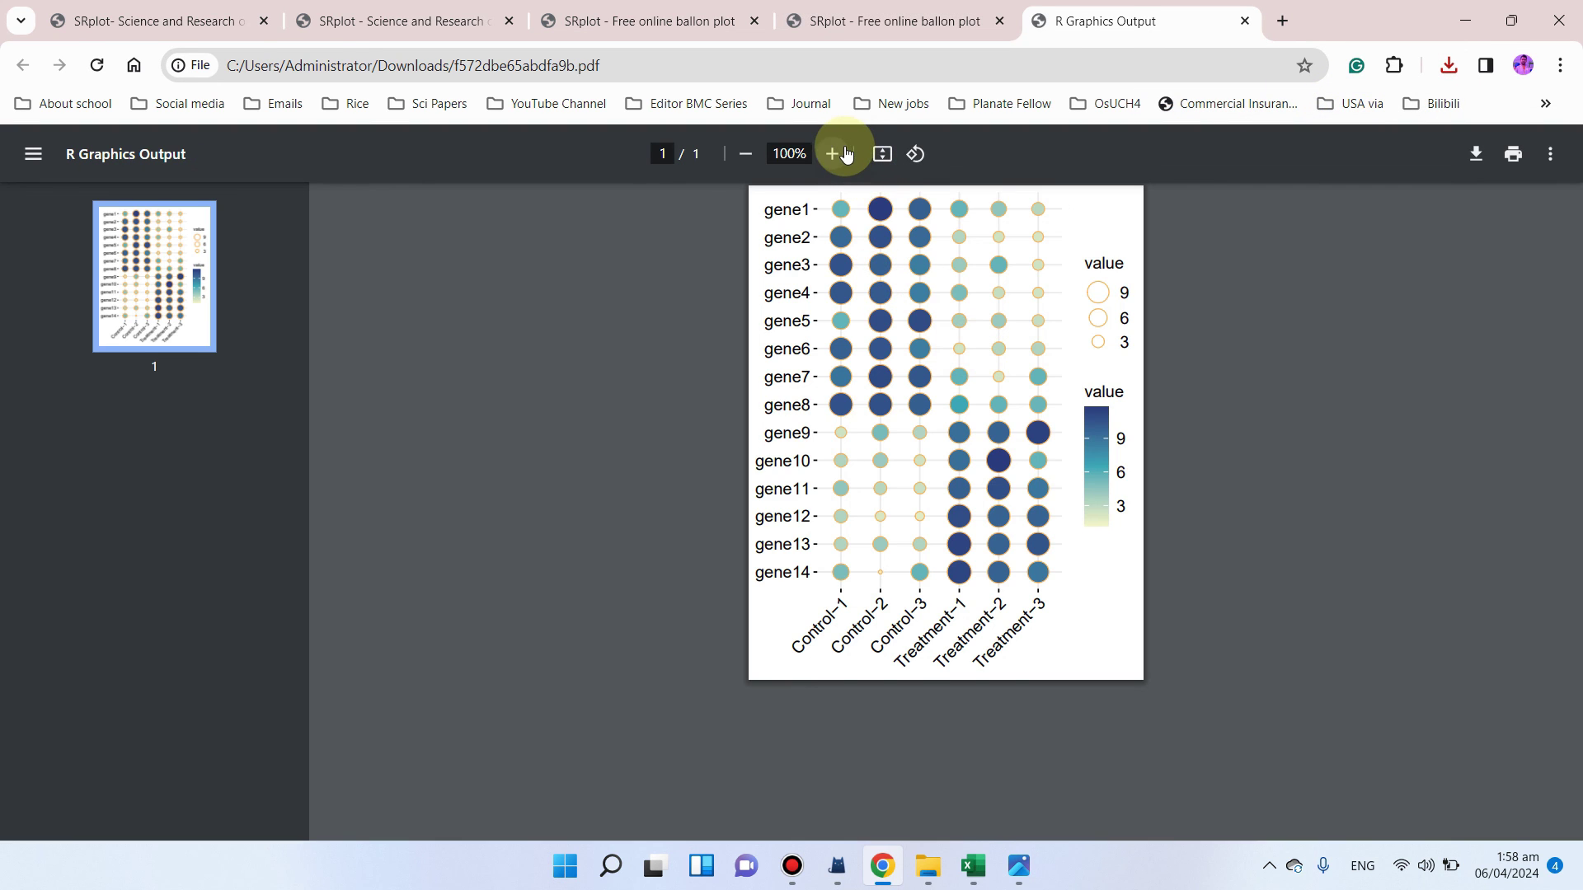
click(847, 153)
click(846, 153)
click(844, 153)
click(845, 153)
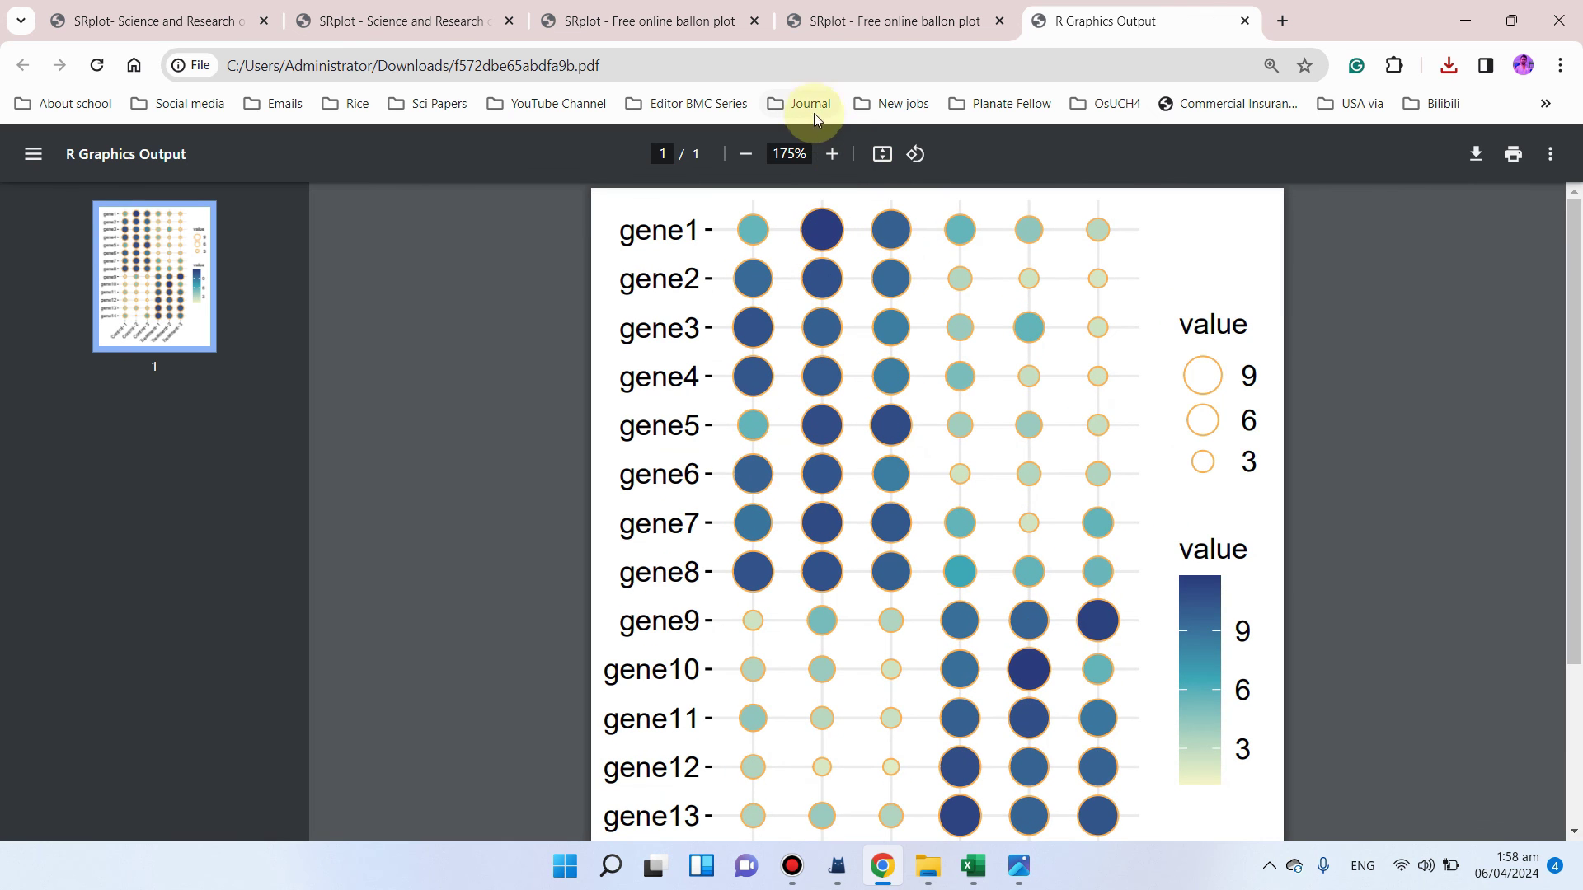
click(832, 154)
click(832, 153)
scroll(833, 494, down, 6)
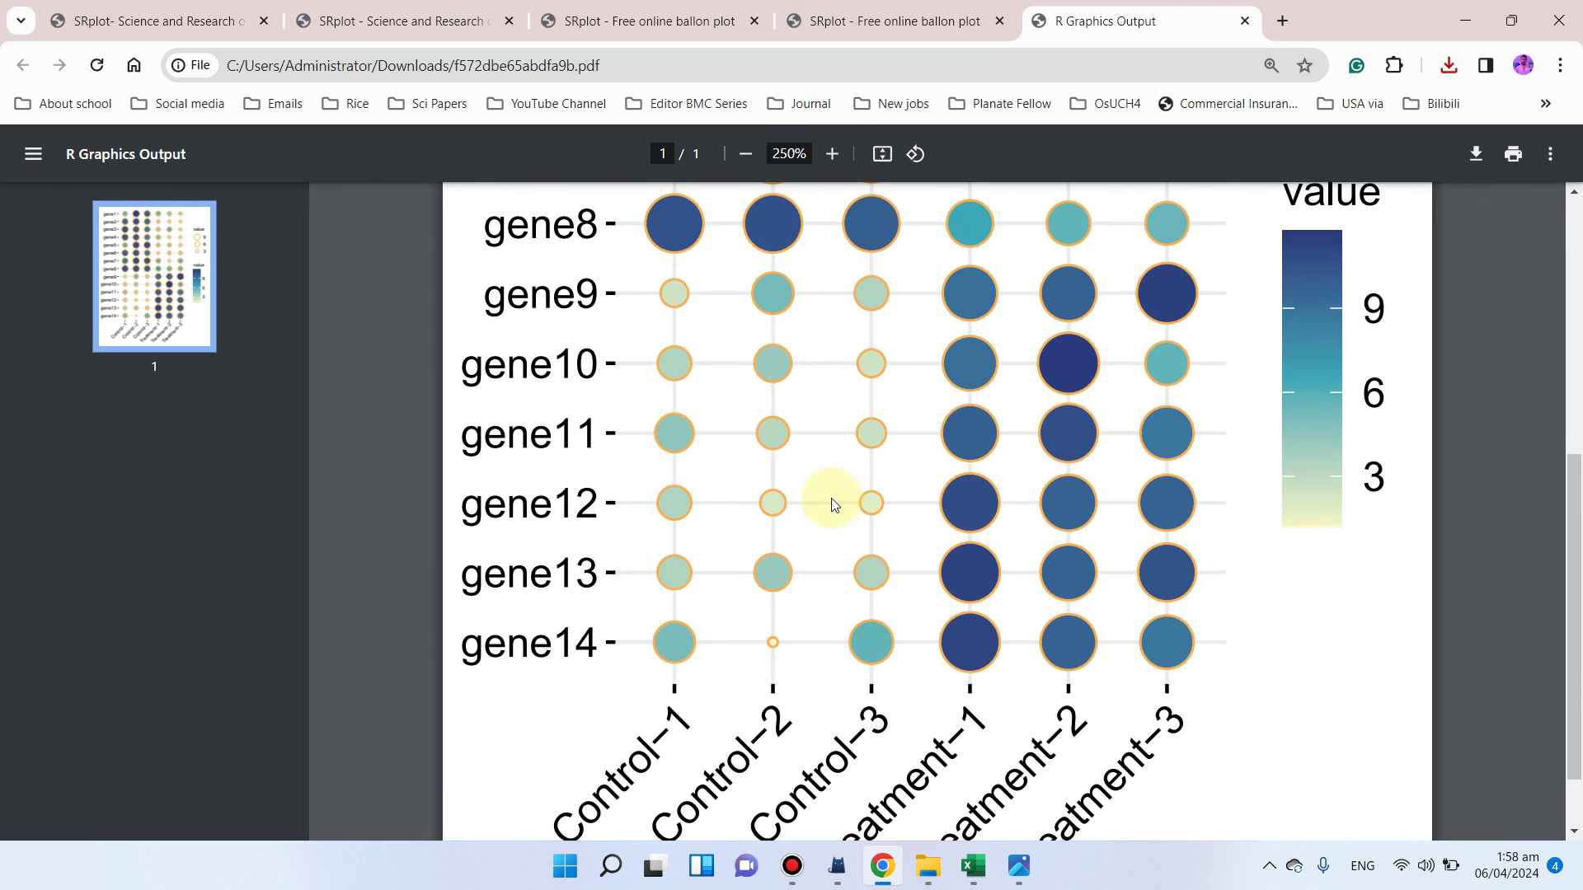
scroll(834, 505, up, 7)
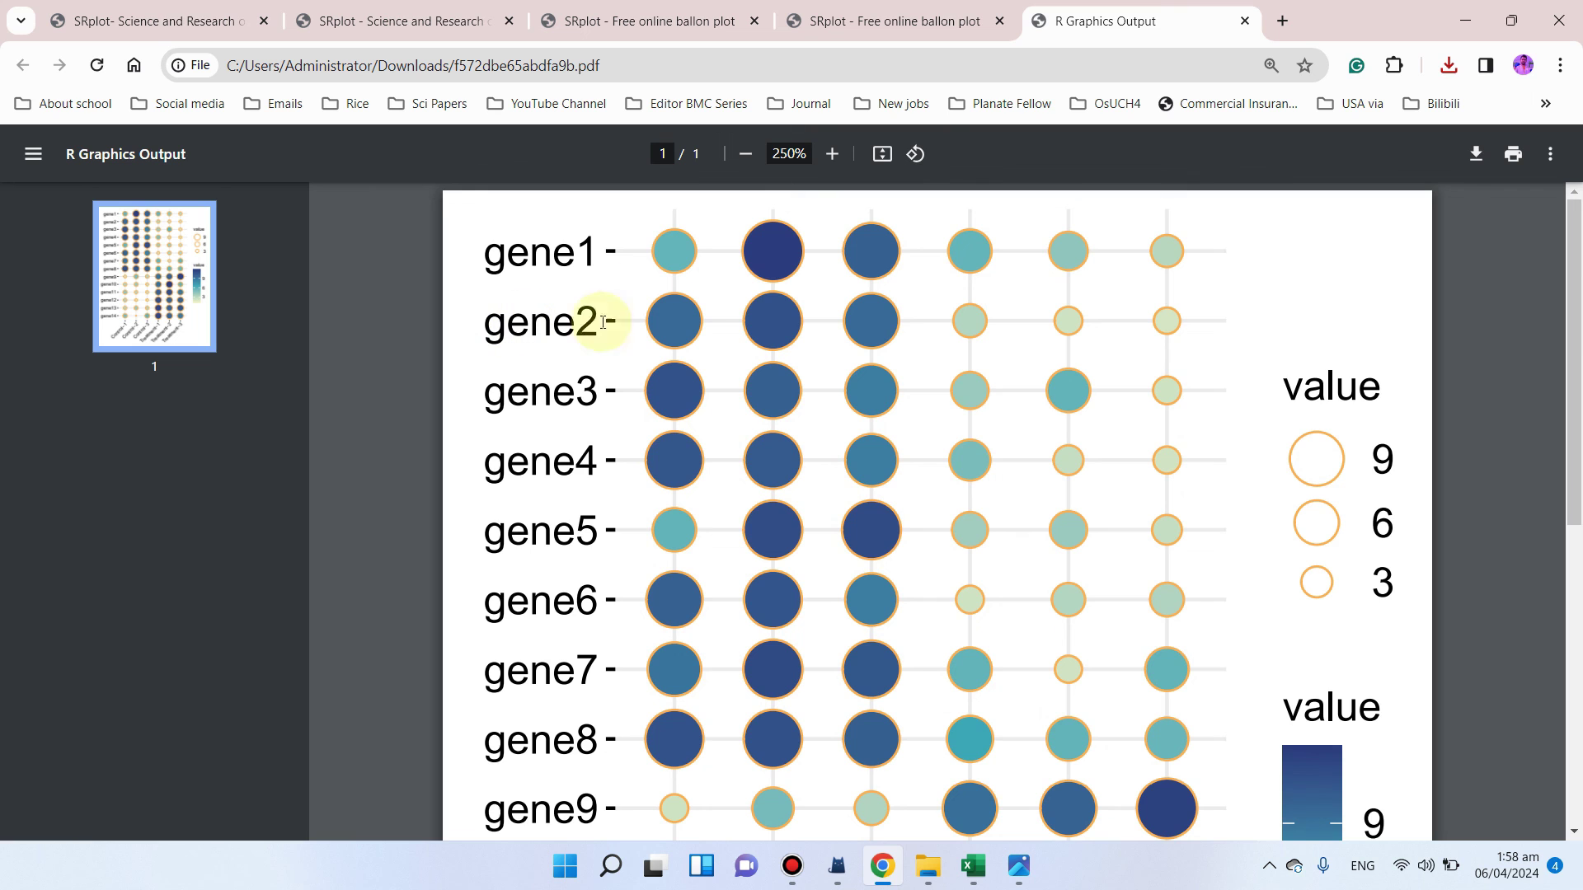
click(897, 27)
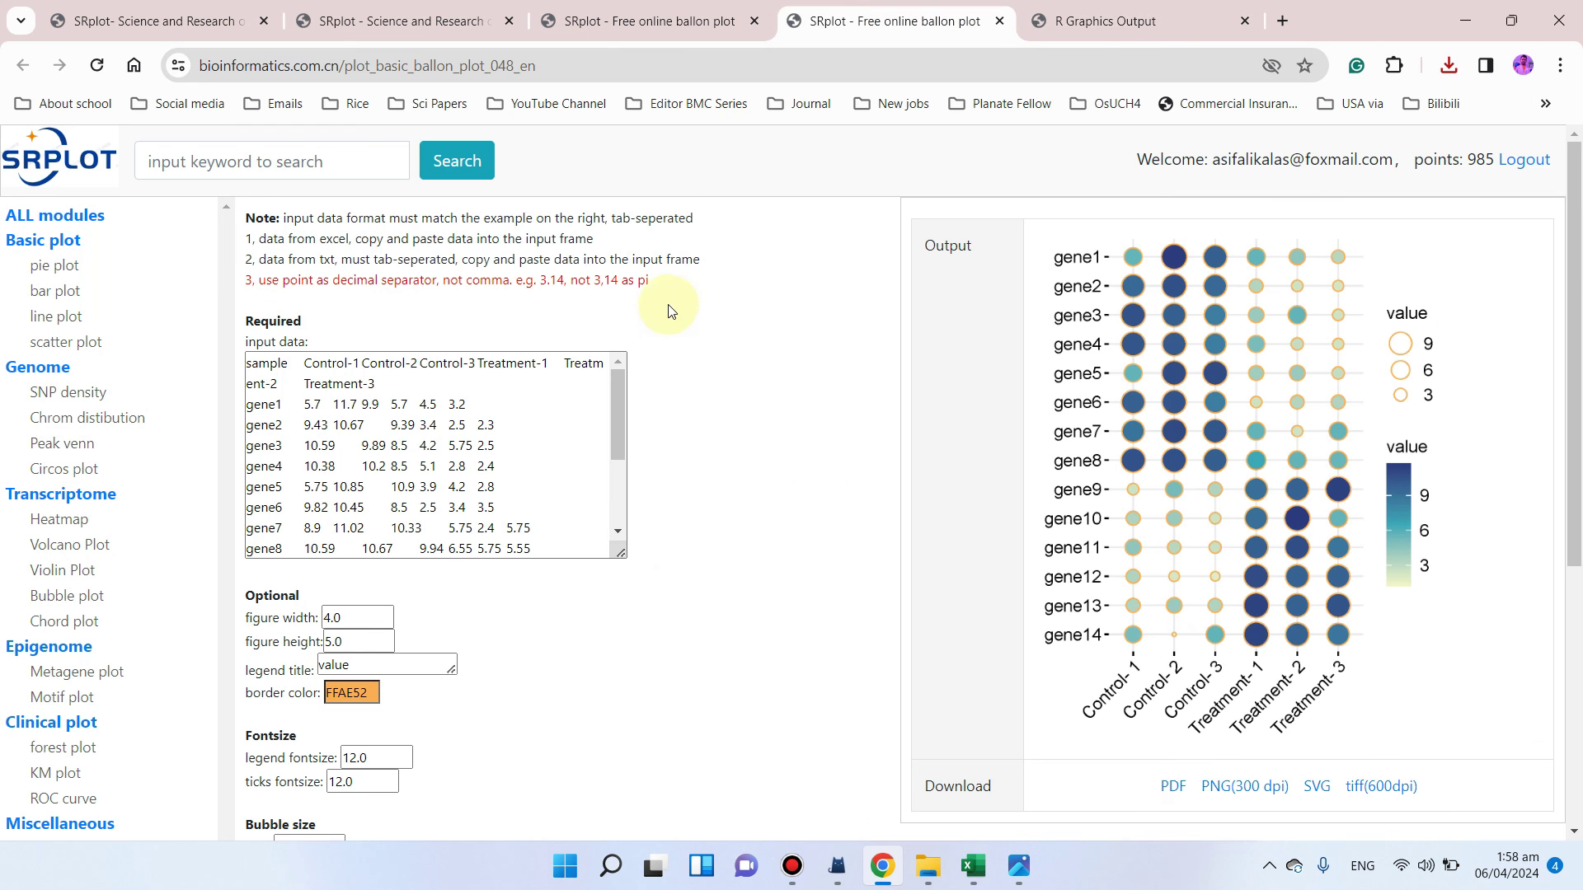